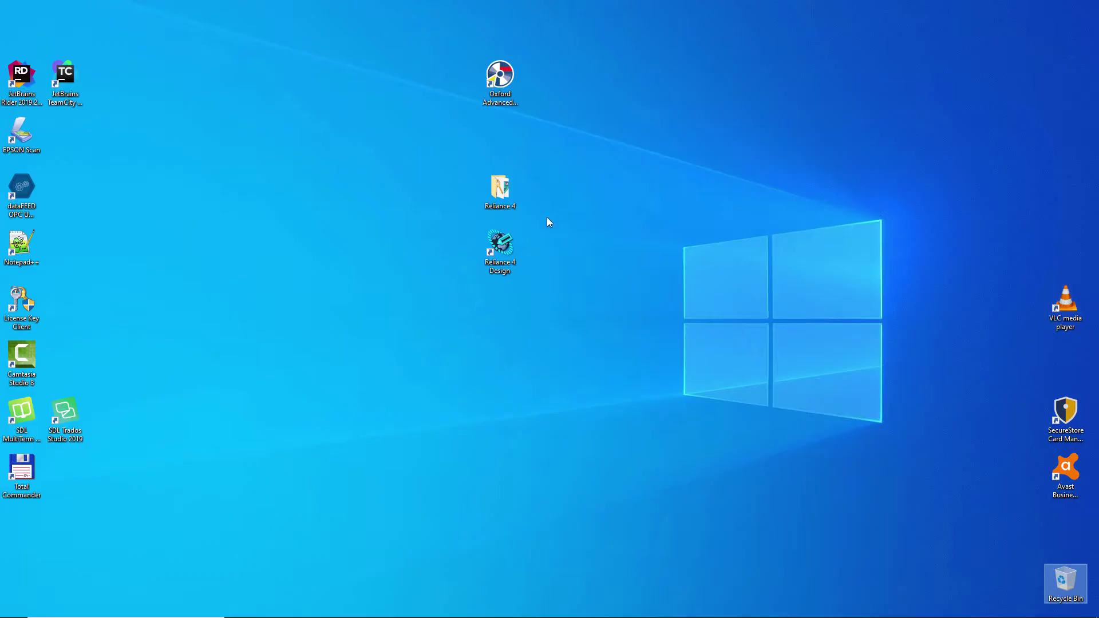
# Step: Launch Reliance 4 Design and start a new project named OPCUAServerConnection
pyautogui.doubleClick(493, 262)
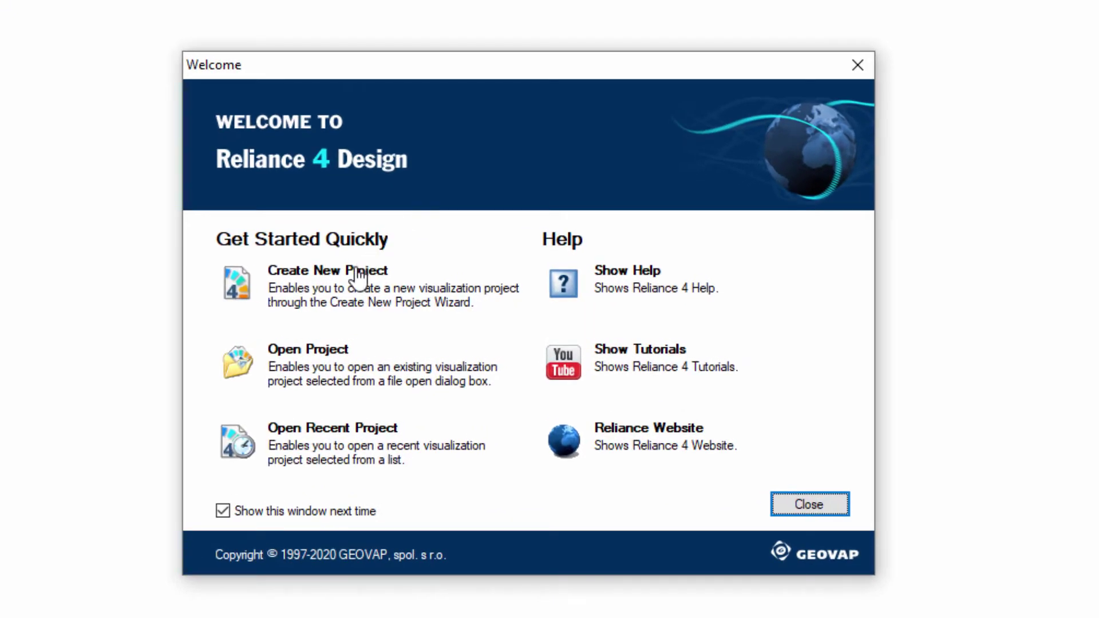
pyautogui.click(351, 285)
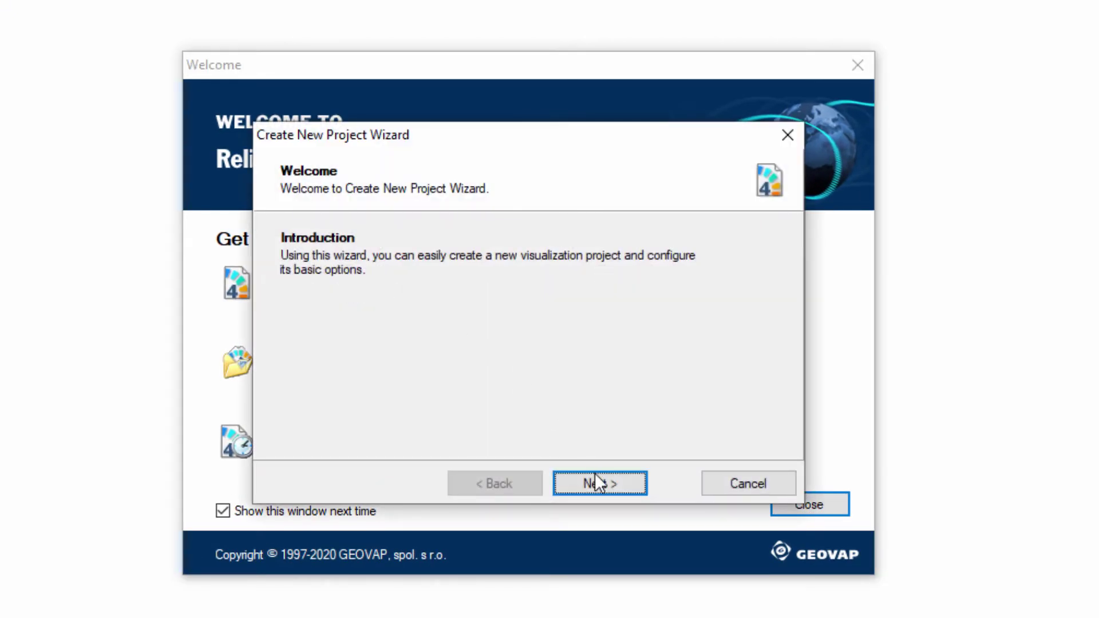
pyautogui.click(596, 480)
pyautogui.doubleClick(361, 309)
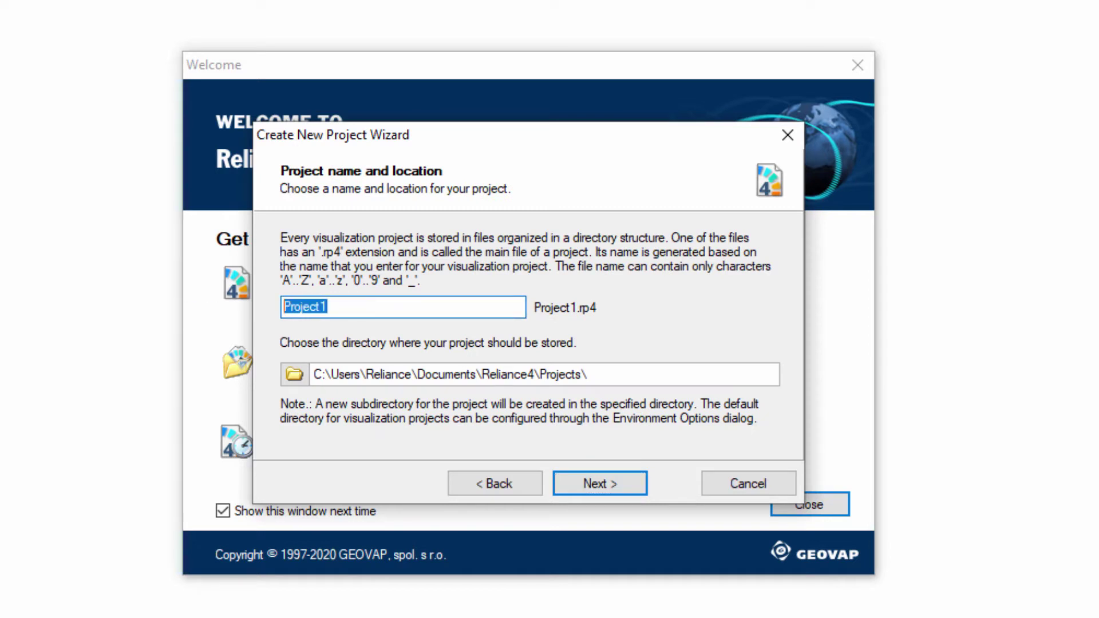
pyautogui.write('O')
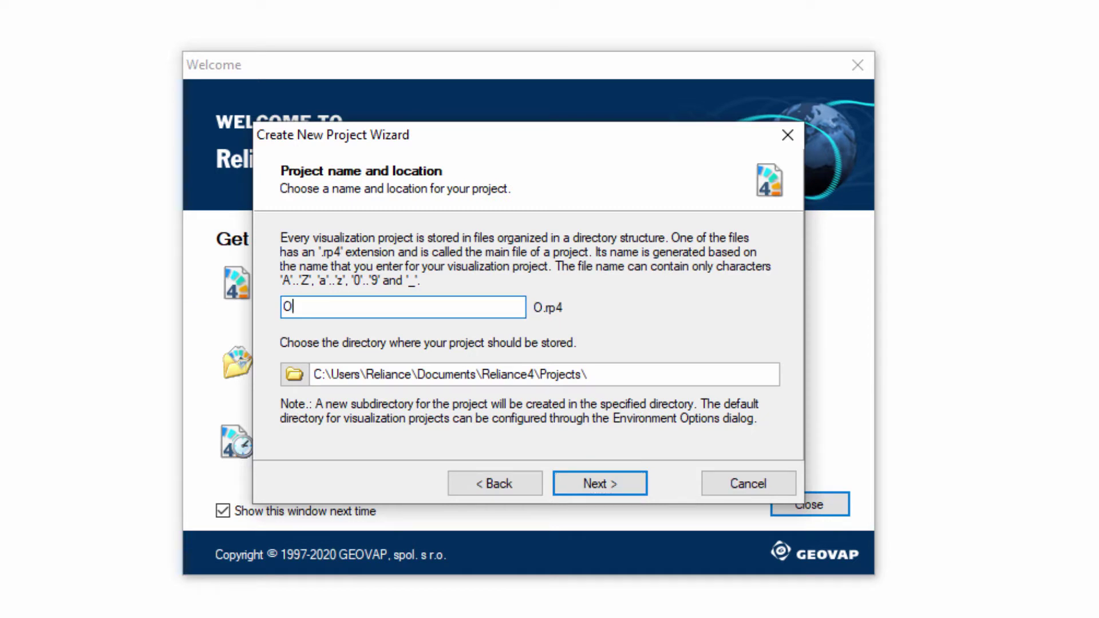
pyautogui.write('PCUA')
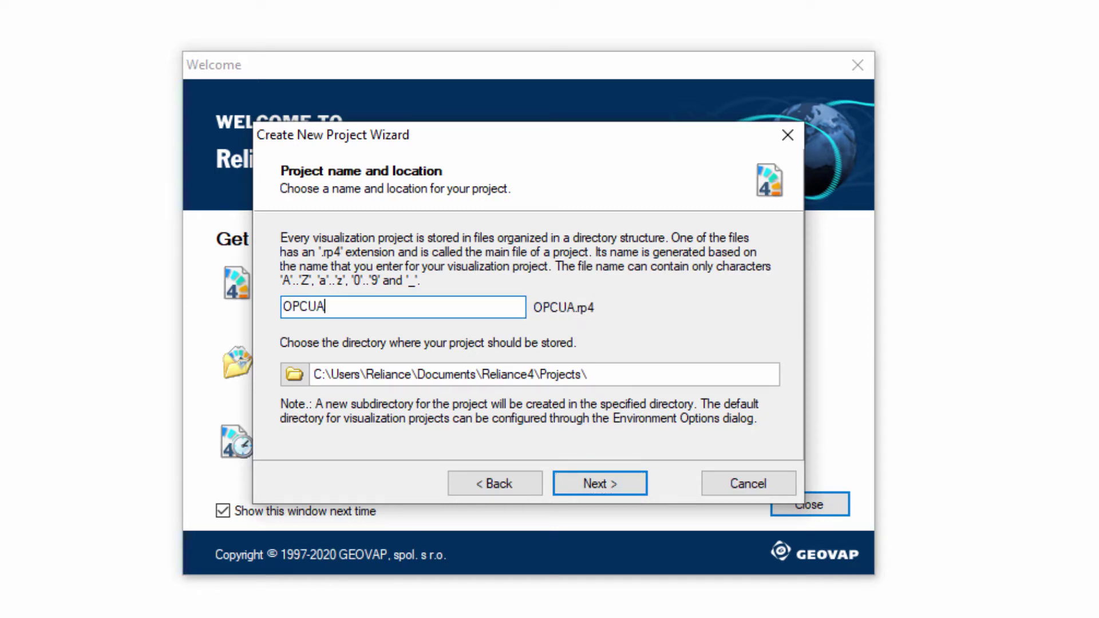
pyautogui.write('Server')
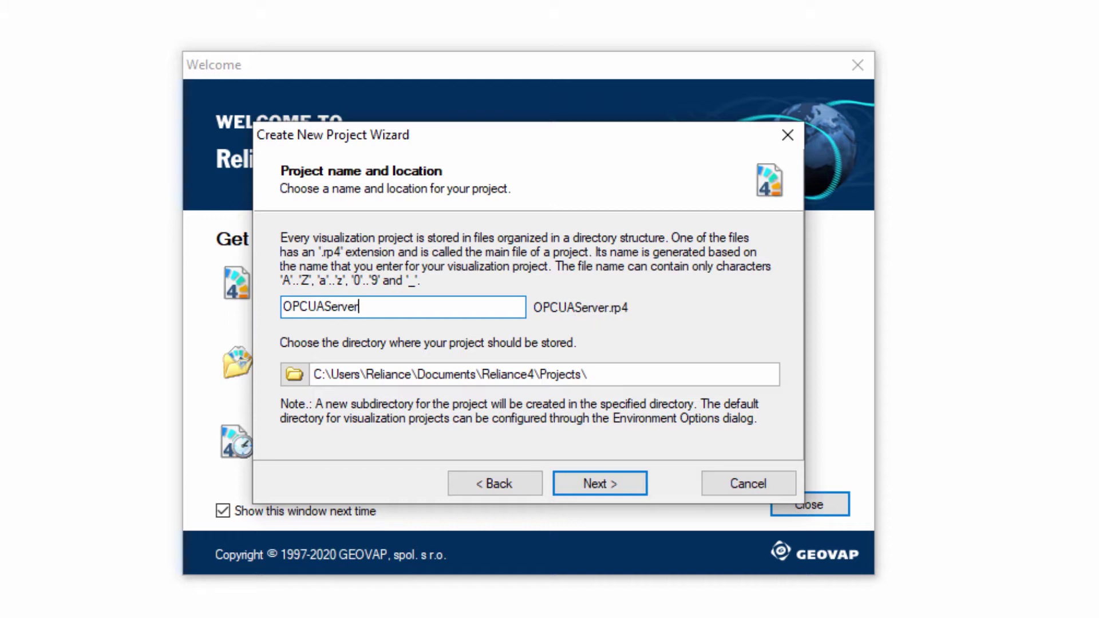
pyautogui.write('Connection')
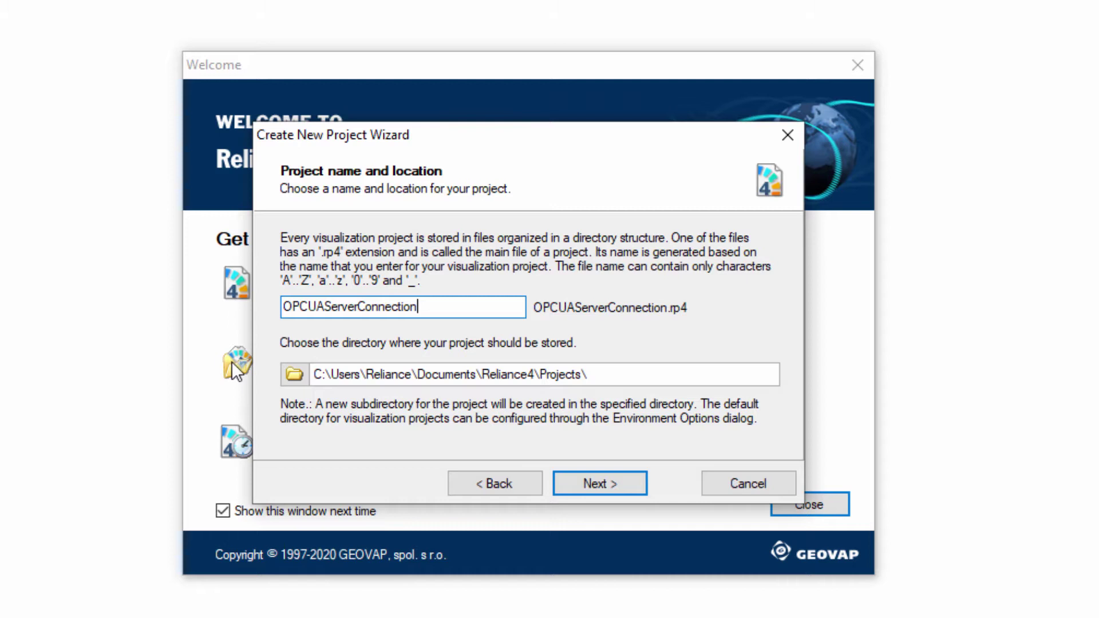
pyautogui.click(605, 485)
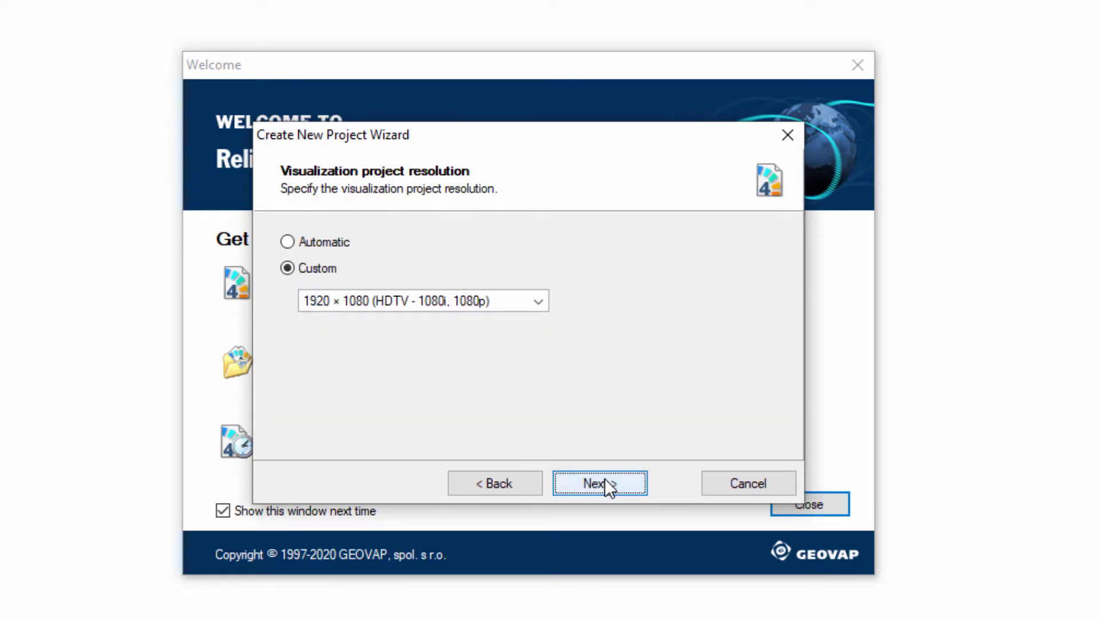
# Step: Keep 1920 × 1080 resolution, disable encryption, and create normal window Window1
pyautogui.click(605, 479)
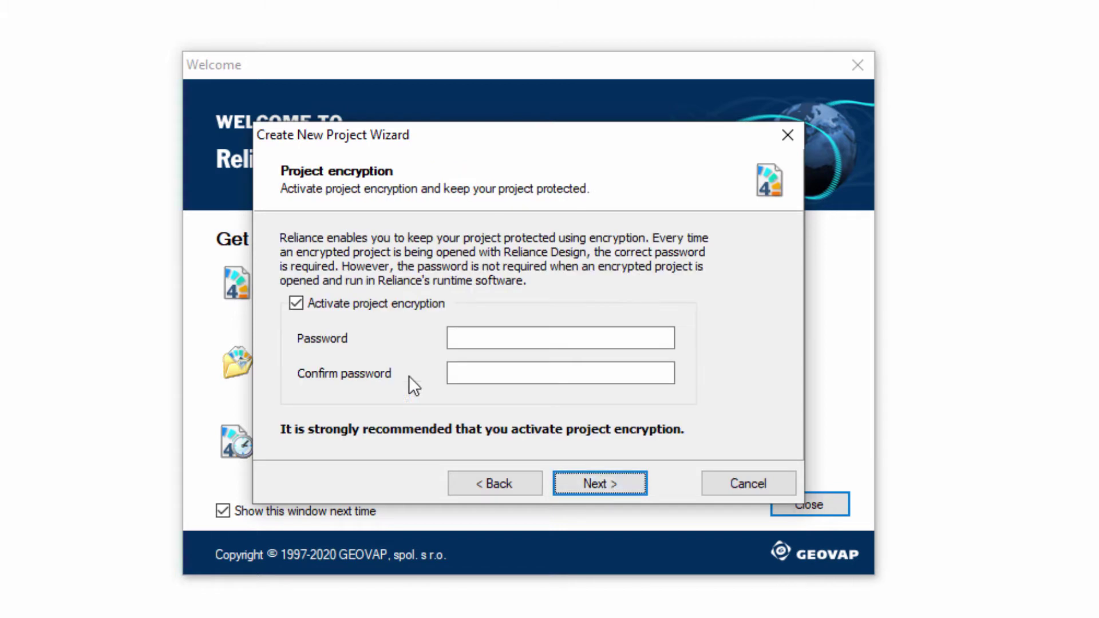
pyautogui.click(295, 303)
pyautogui.click(612, 486)
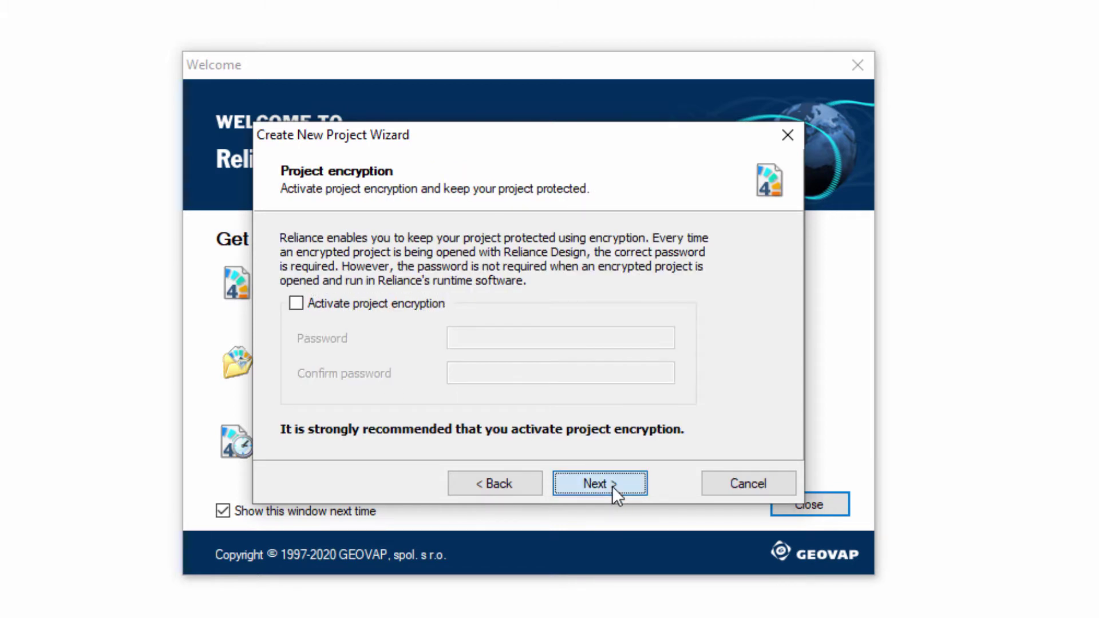
pyautogui.click(612, 486)
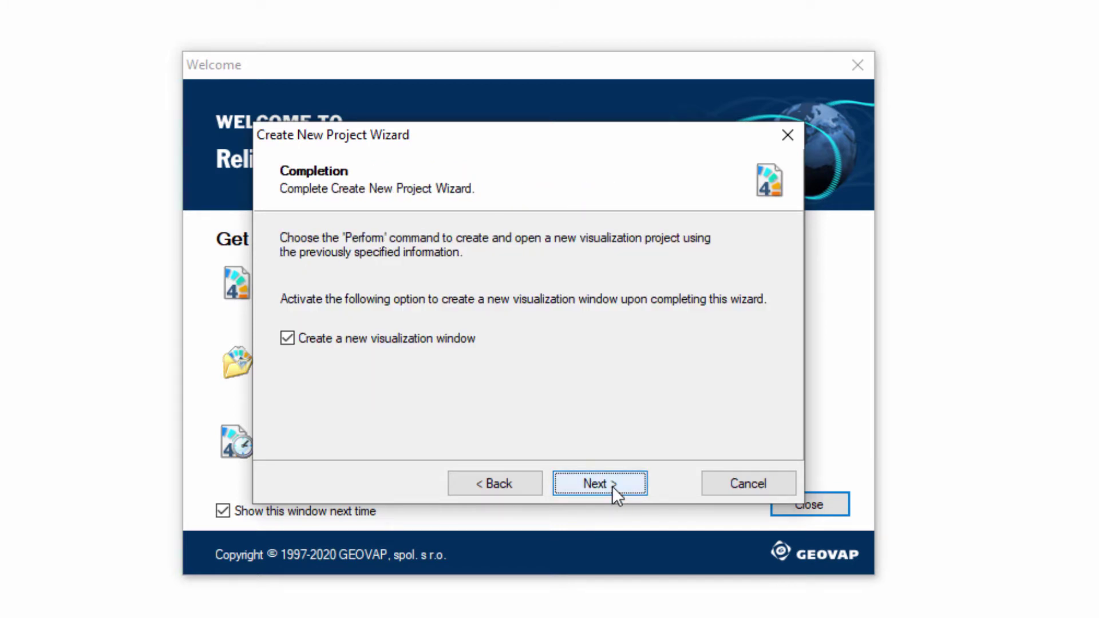
pyautogui.click(613, 486)
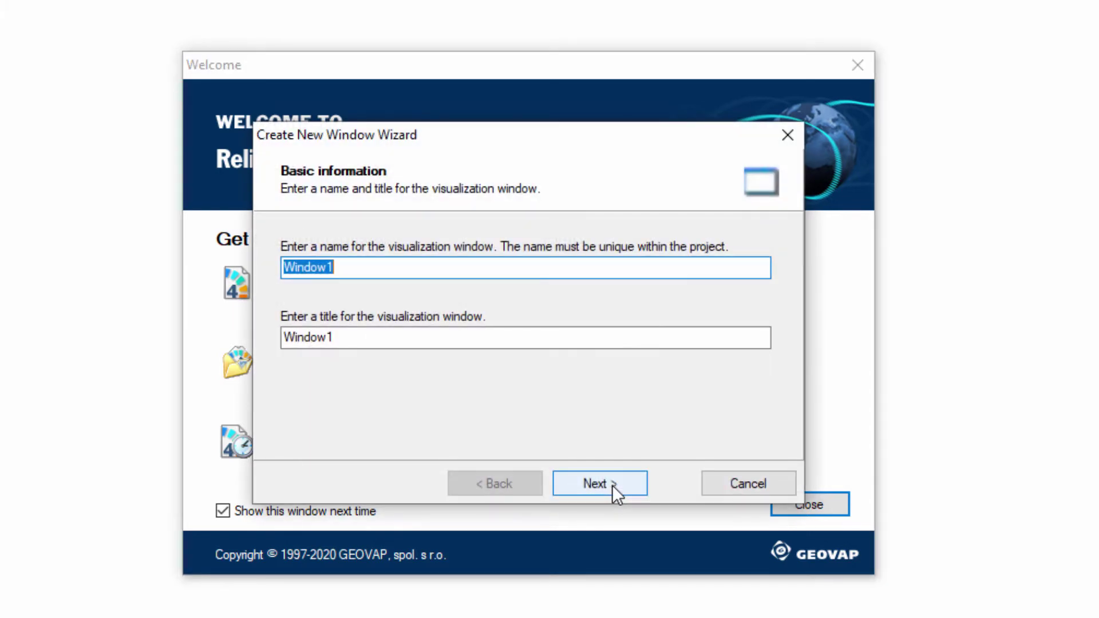
pyautogui.click(613, 485)
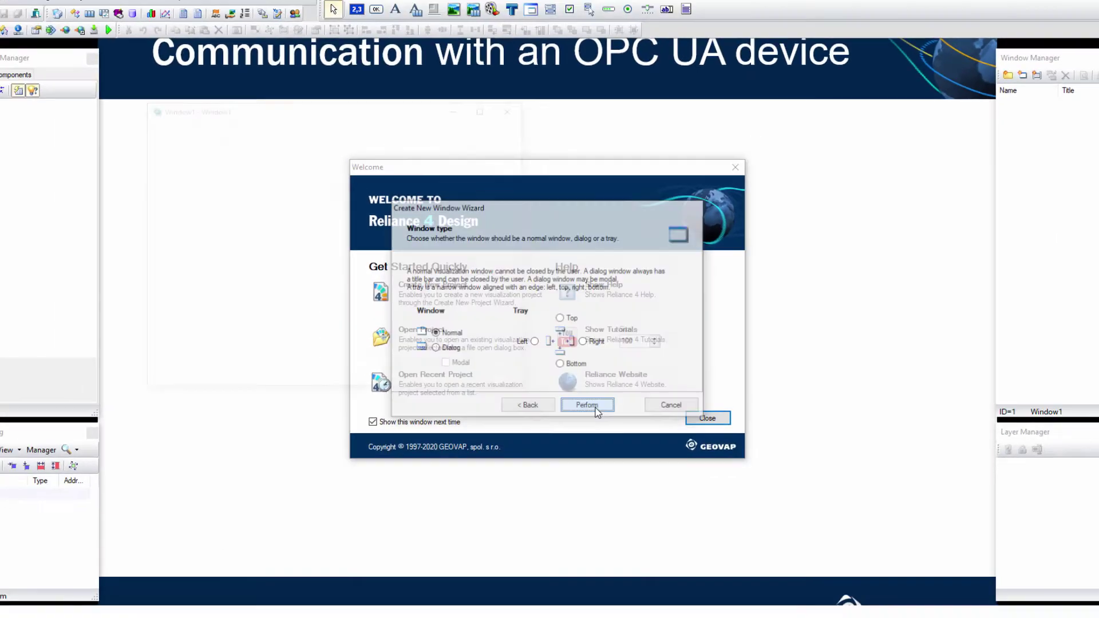
pyautogui.click(606, 452)
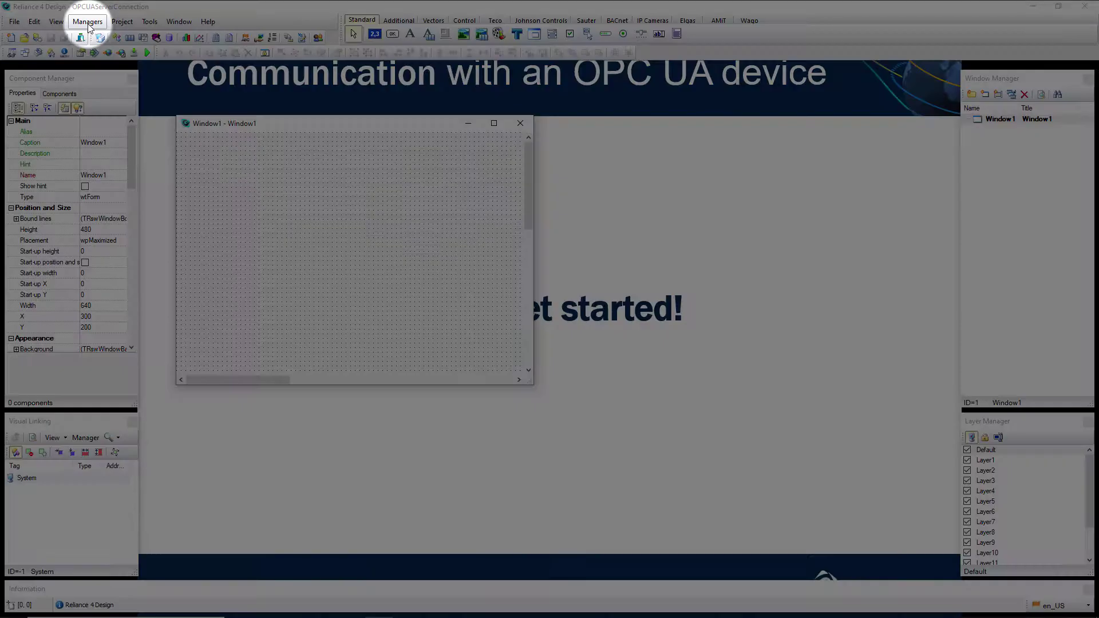
# Step: Add an OPC UA device, OPCUA1, in the Device Manager
pyautogui.click(88, 23)
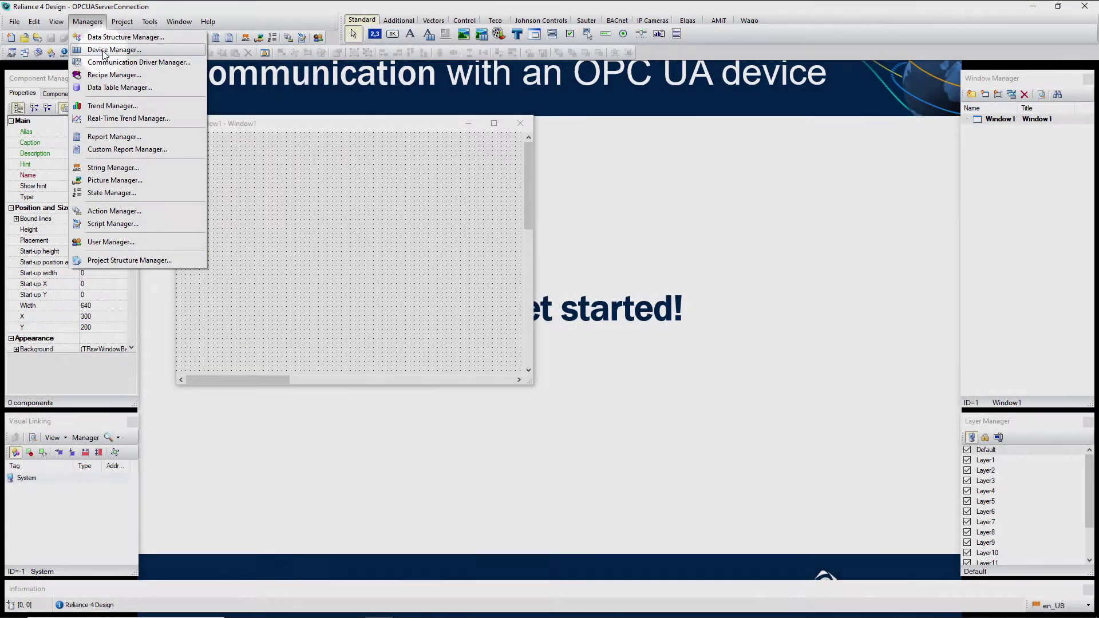
pyautogui.click(104, 51)
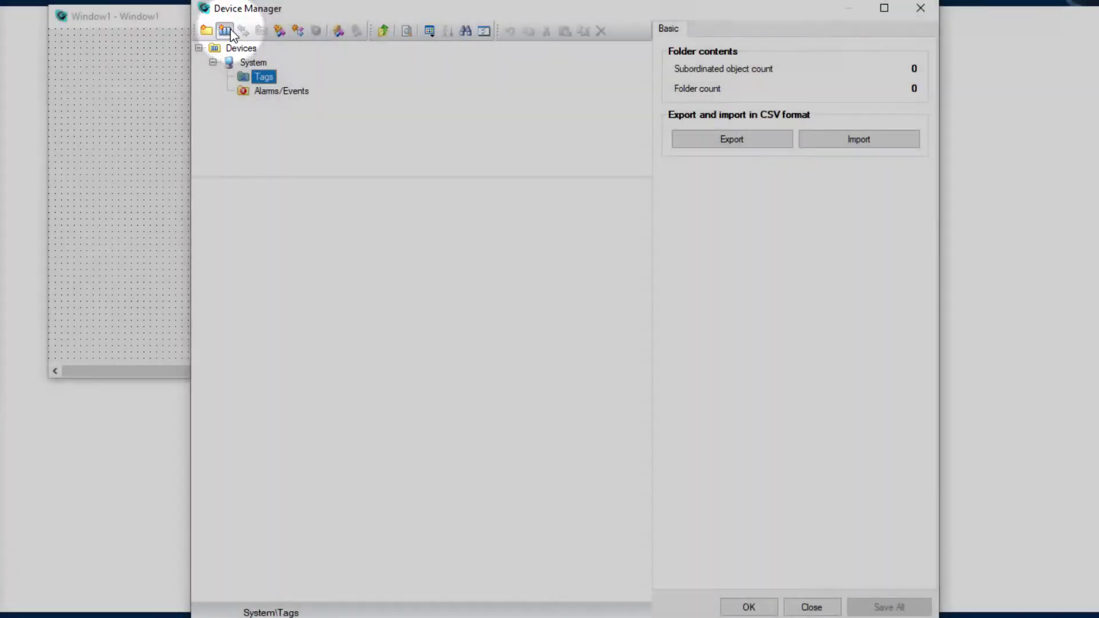
pyautogui.click(226, 32)
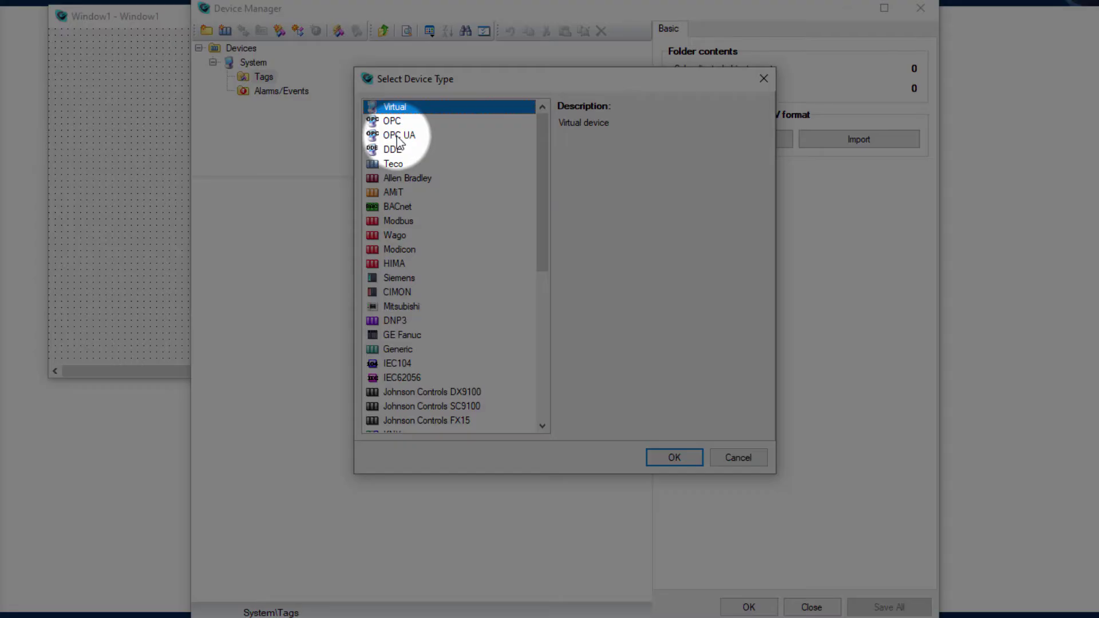
pyautogui.click(399, 136)
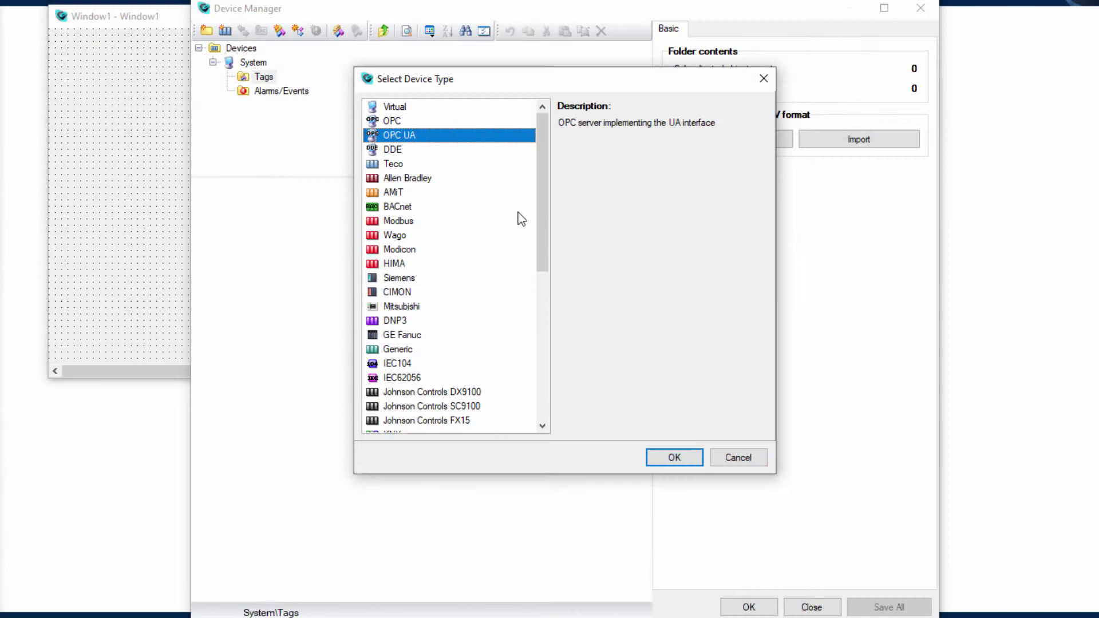
pyautogui.click(676, 457)
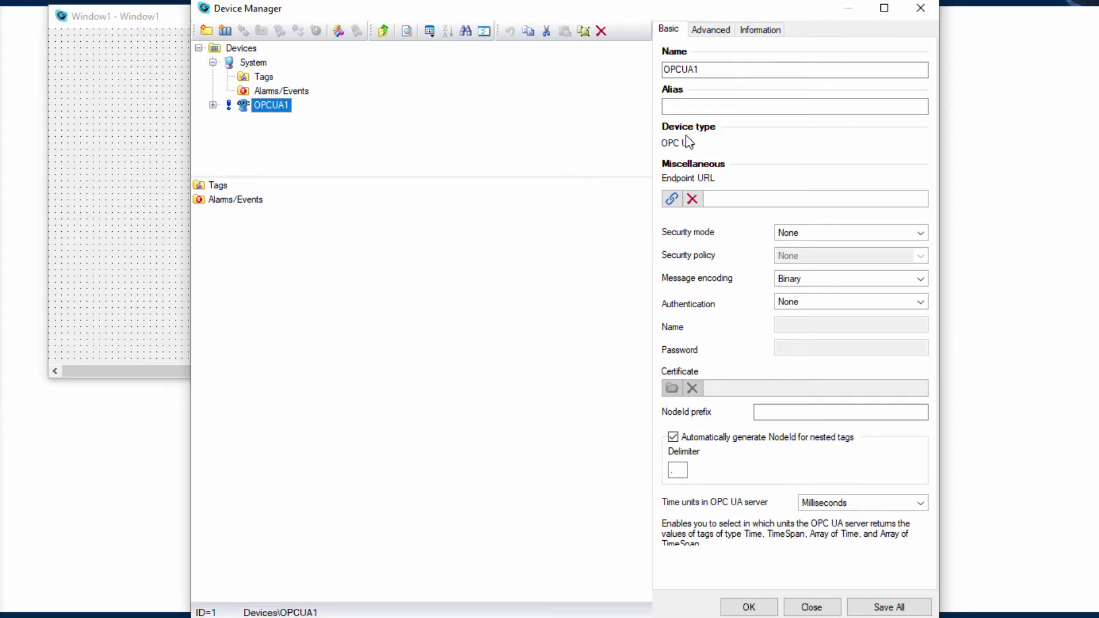
pyautogui.click(721, 197)
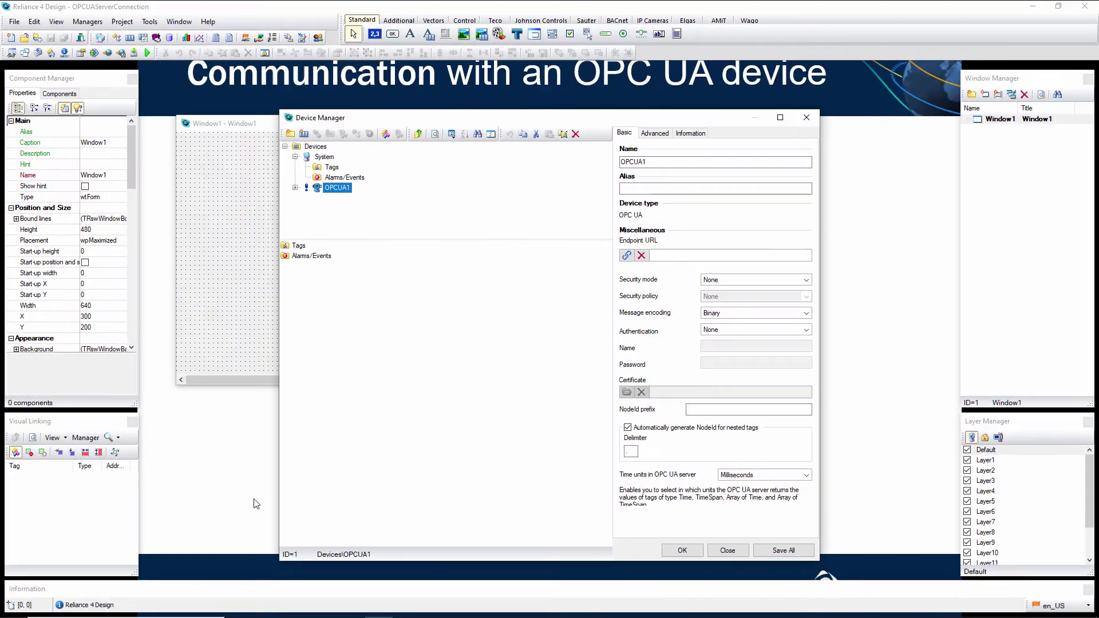
# Step: Start the dataFEED OPC UA Demo Server and paste opc.tcp://pis39:51510/UA/DemoServer as OPCUA1's Endpoint URL
pyautogui.moveTo(172, 615)
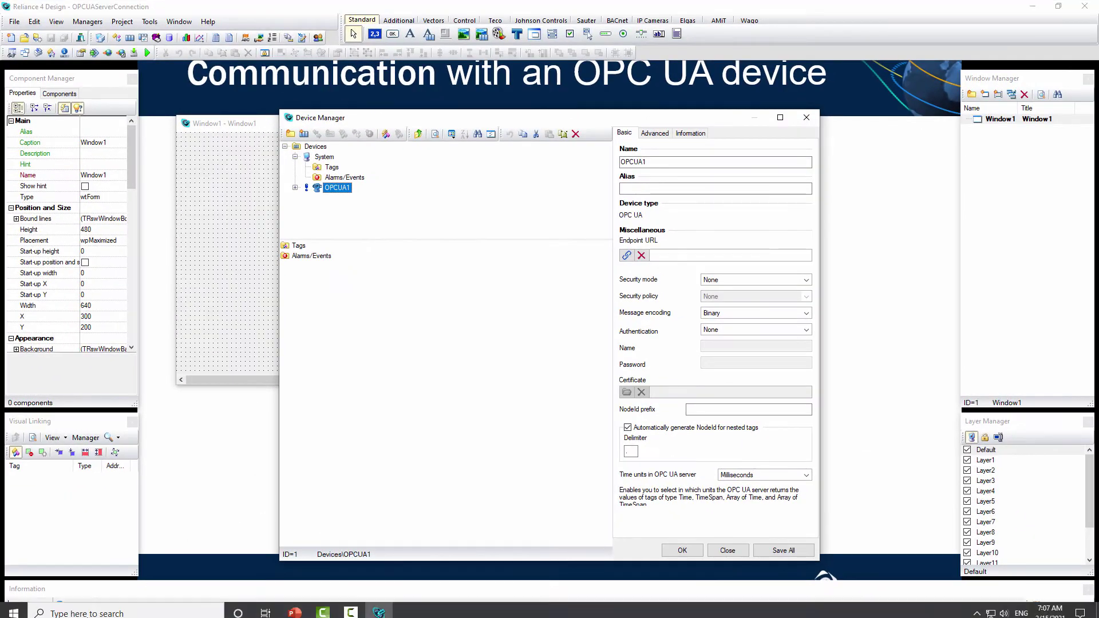
pyautogui.click(71, 606)
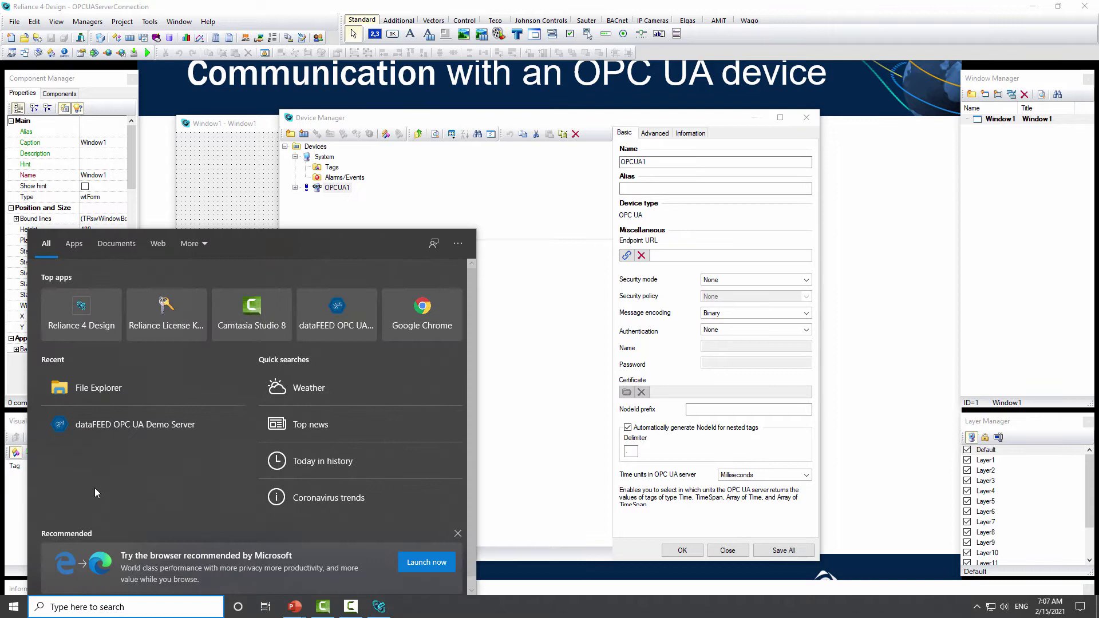
pyautogui.click(104, 426)
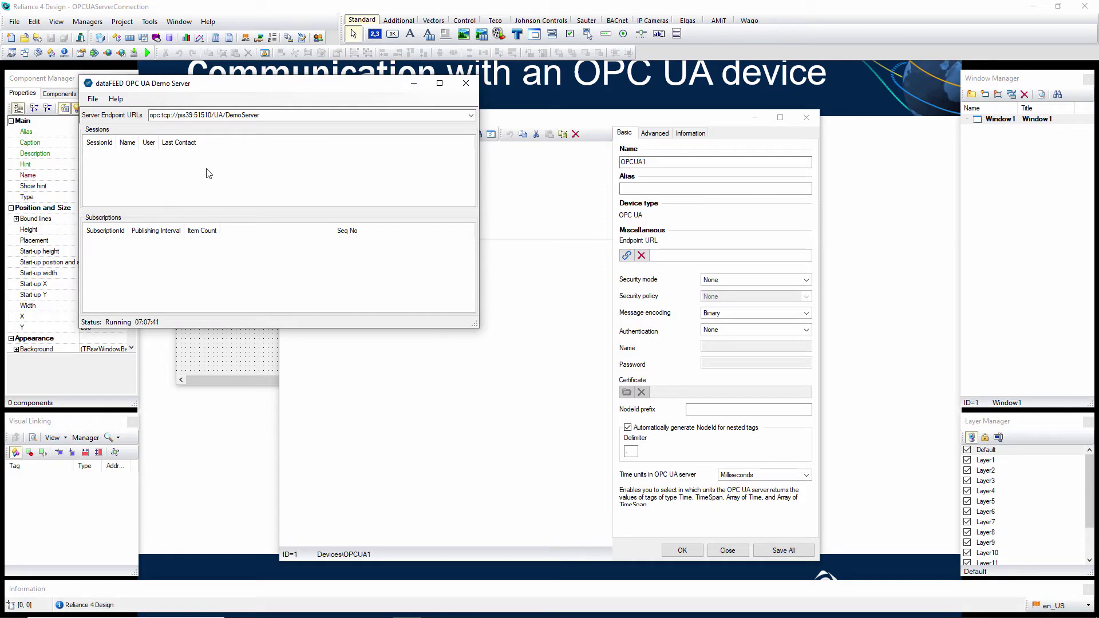
pyautogui.click(231, 114)
pyautogui.hotkey('ctrl', 'c')
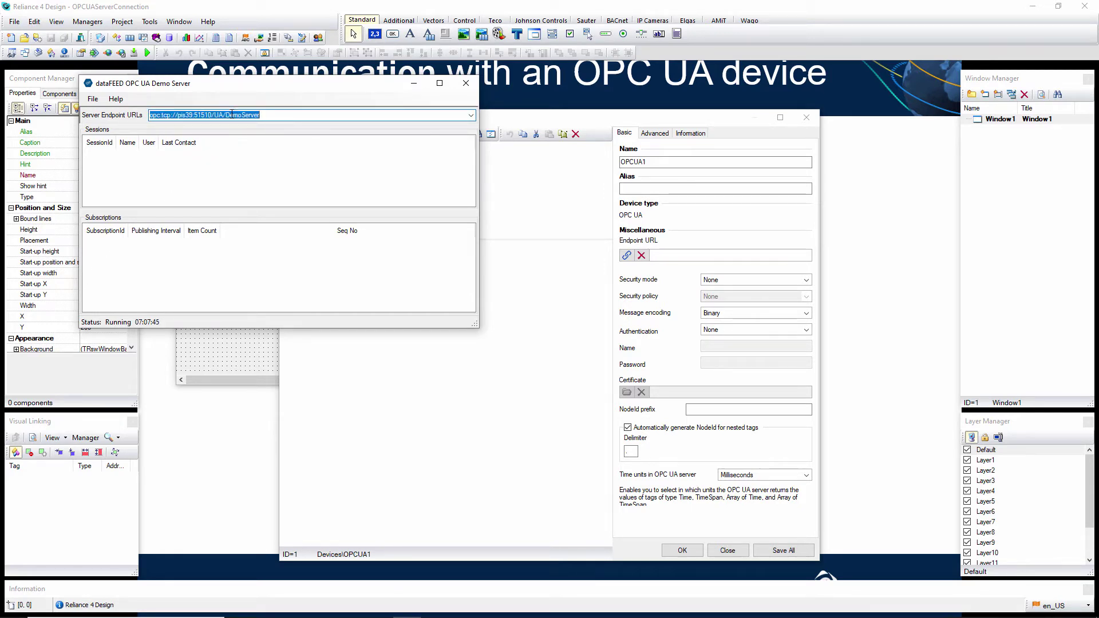
pyautogui.click(658, 256)
pyautogui.hotkey('ctrl', 'v')
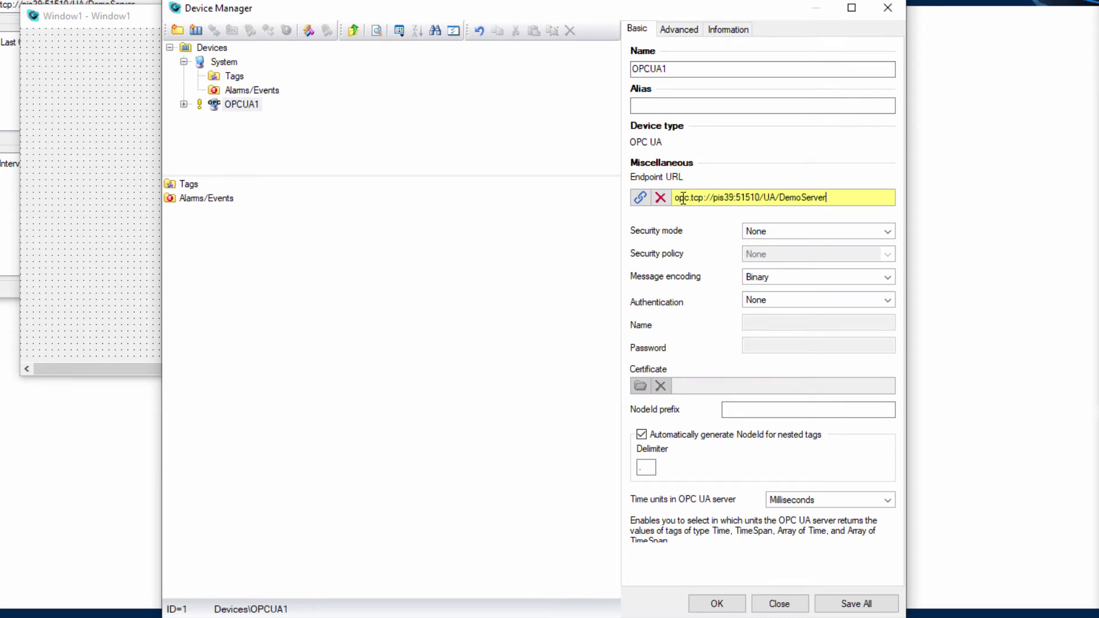
# Step: Set OPCUA1 to Digital signature and encryption with the Basic256Sha256 security policy
pyautogui.click(773, 234)
pyautogui.click(777, 266)
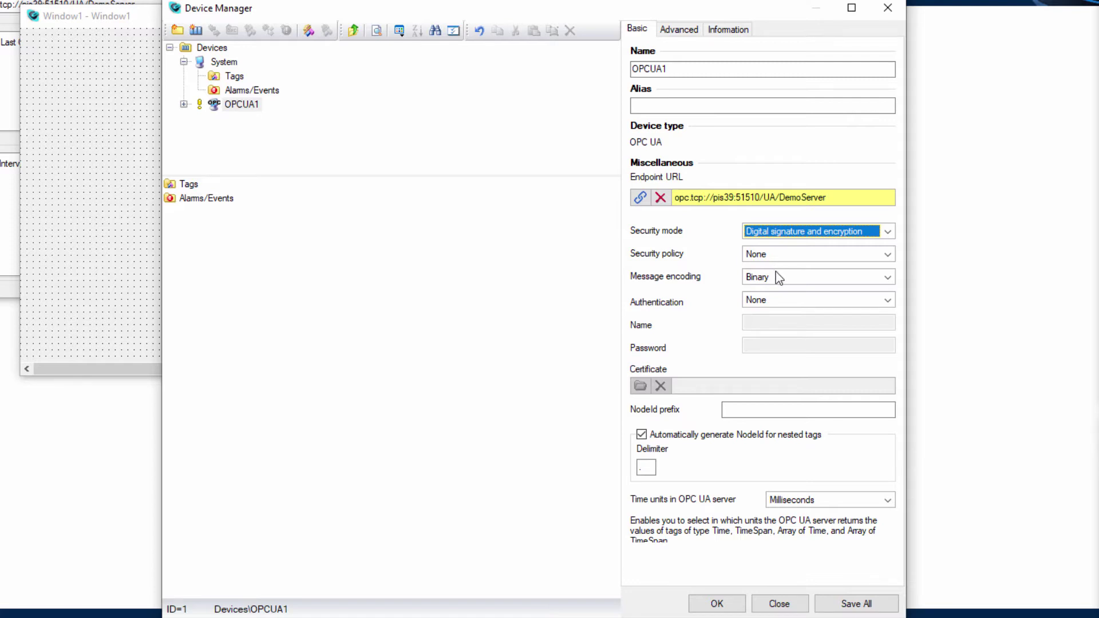
pyautogui.click(780, 255)
pyautogui.click(782, 299)
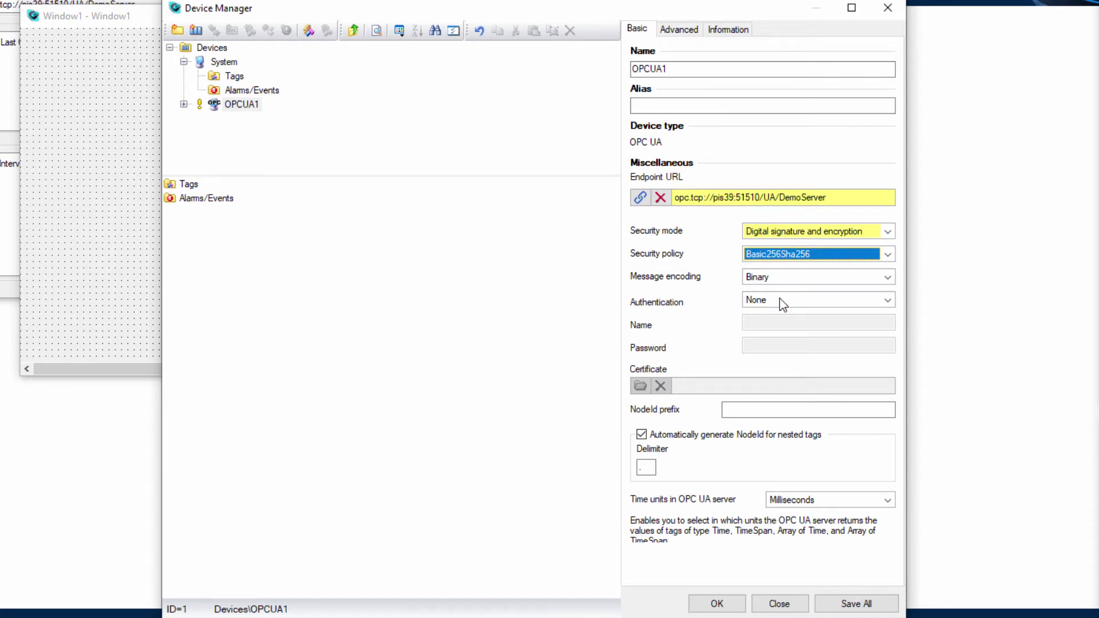
pyautogui.click(184, 104)
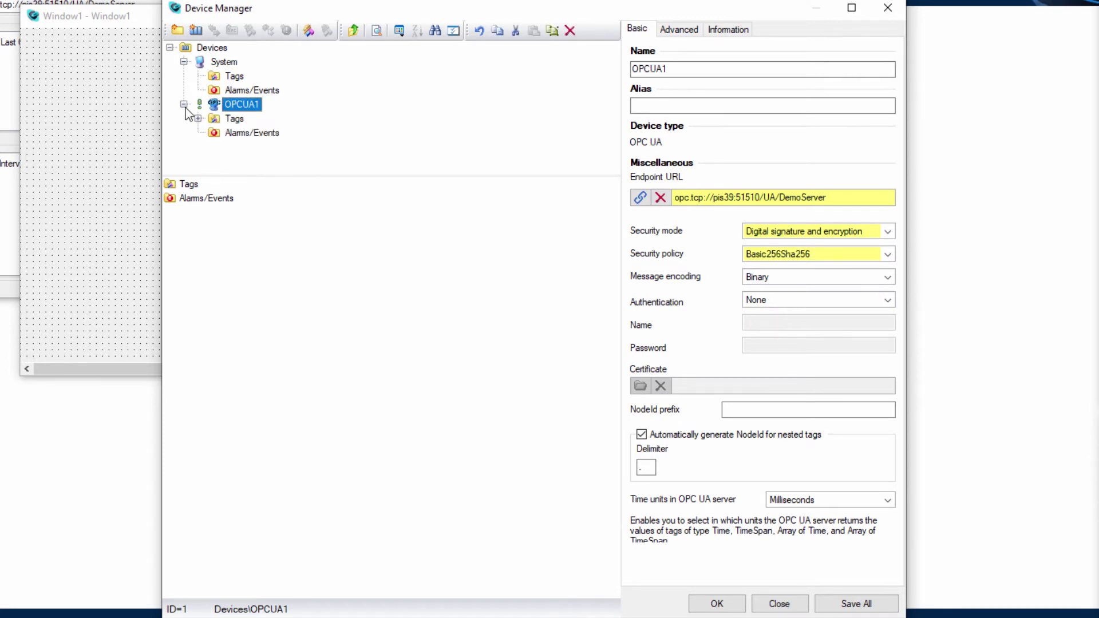
# Step: Start an OPC UA import for OPCUA1 and add the Array UInt16Value to Group1
pyautogui.click(234, 118)
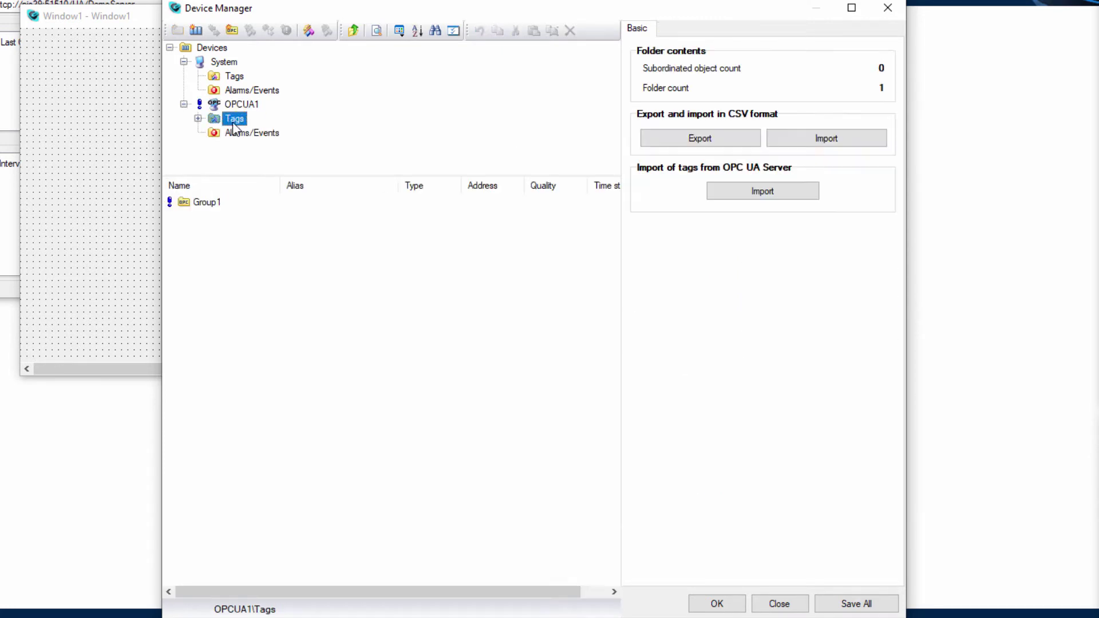
pyautogui.click(738, 191)
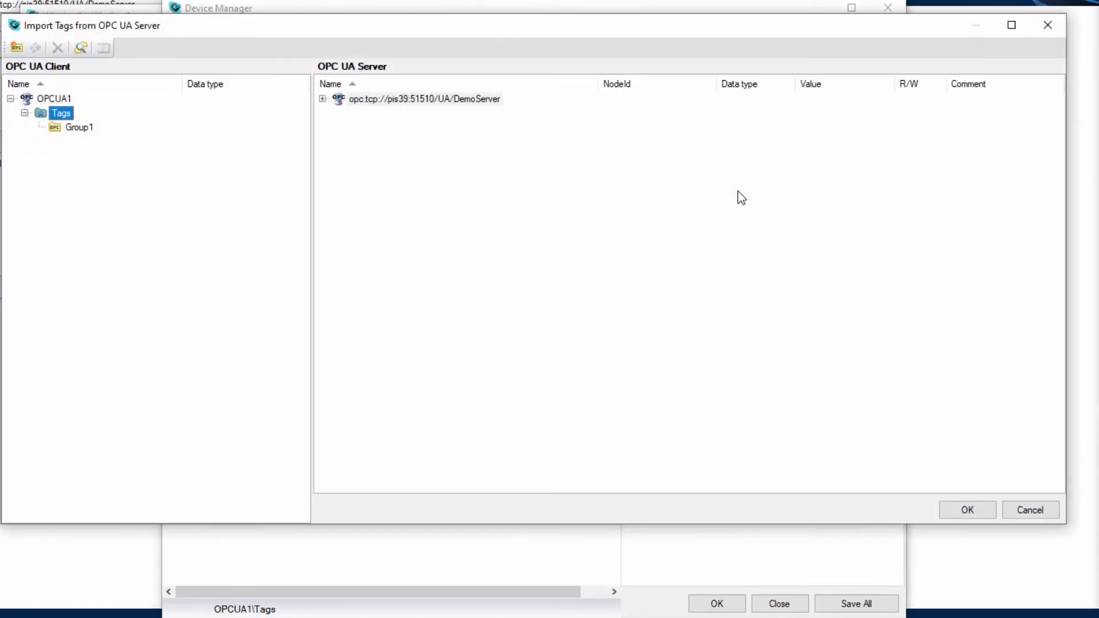
pyautogui.click(322, 99)
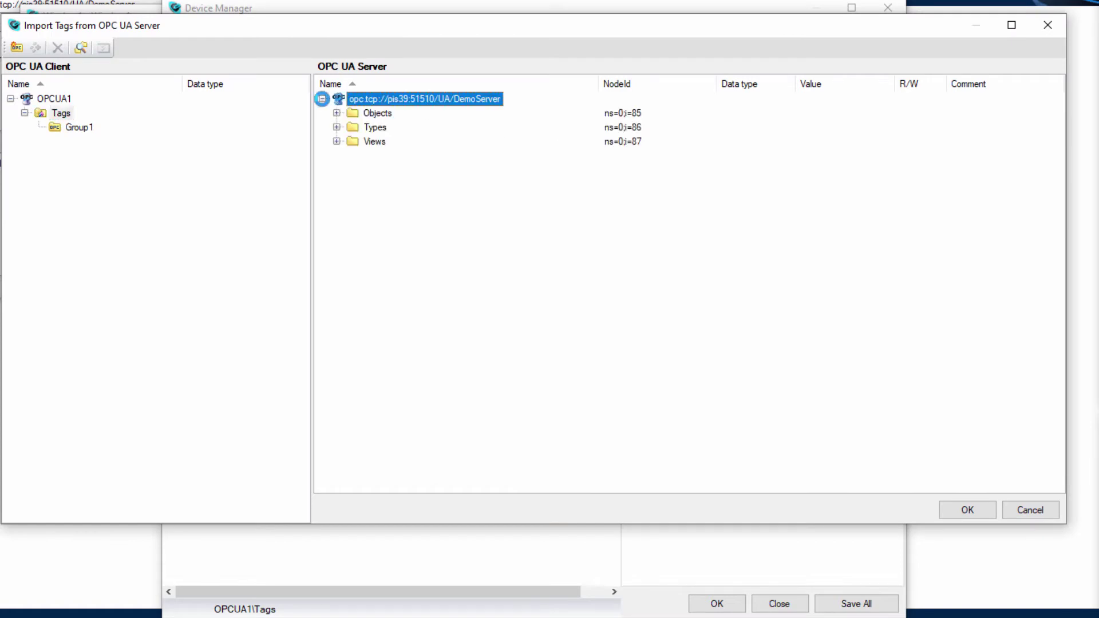
pyautogui.click(337, 113)
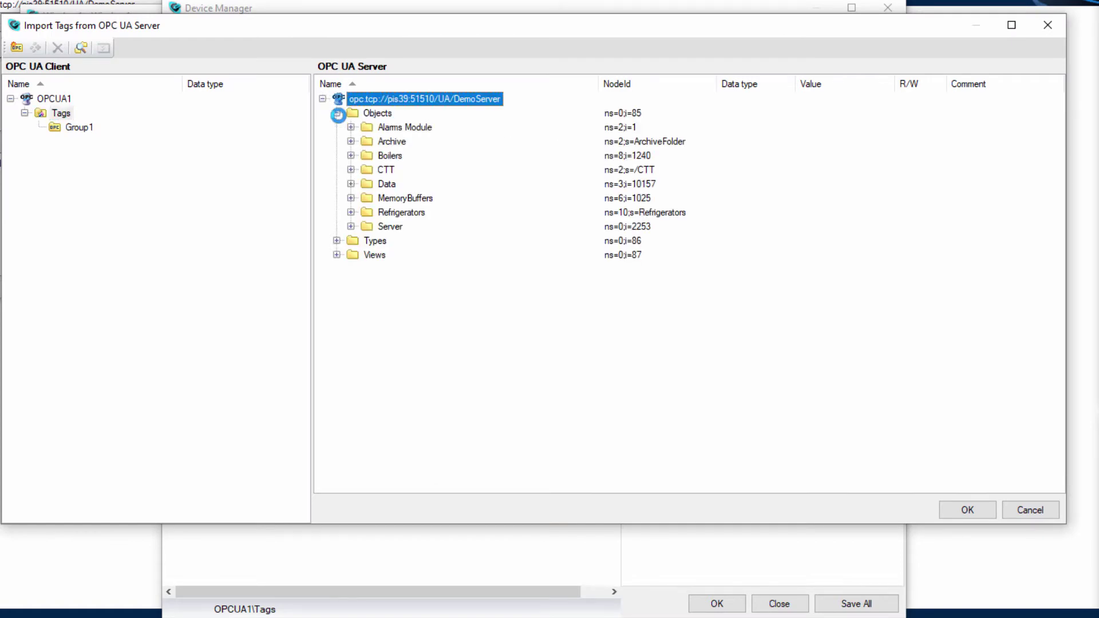
pyautogui.click(351, 184)
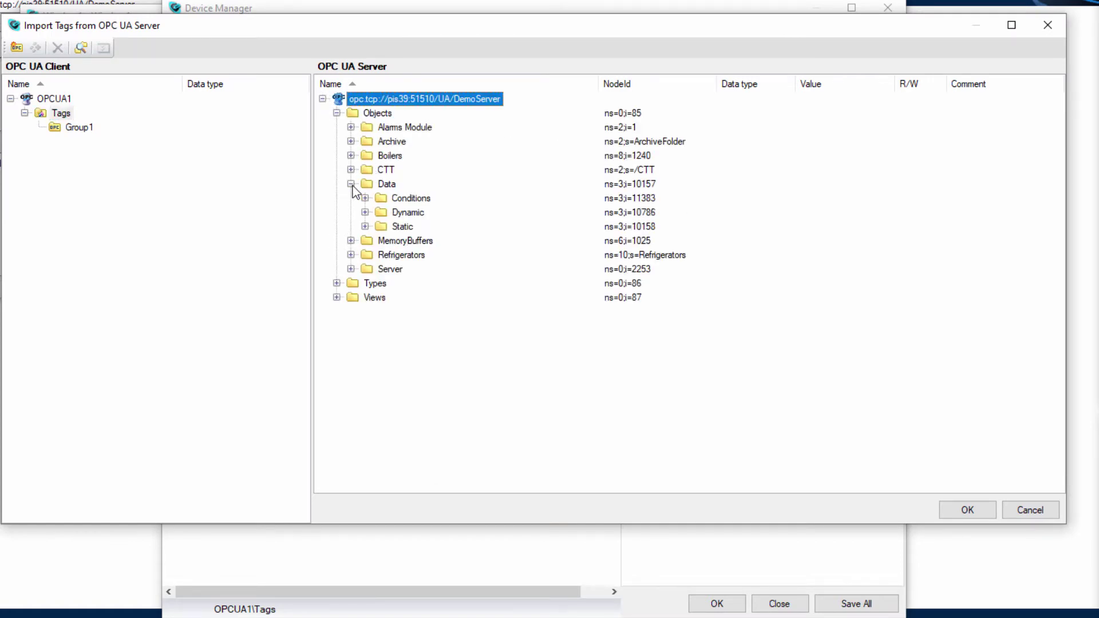
pyautogui.click(365, 212)
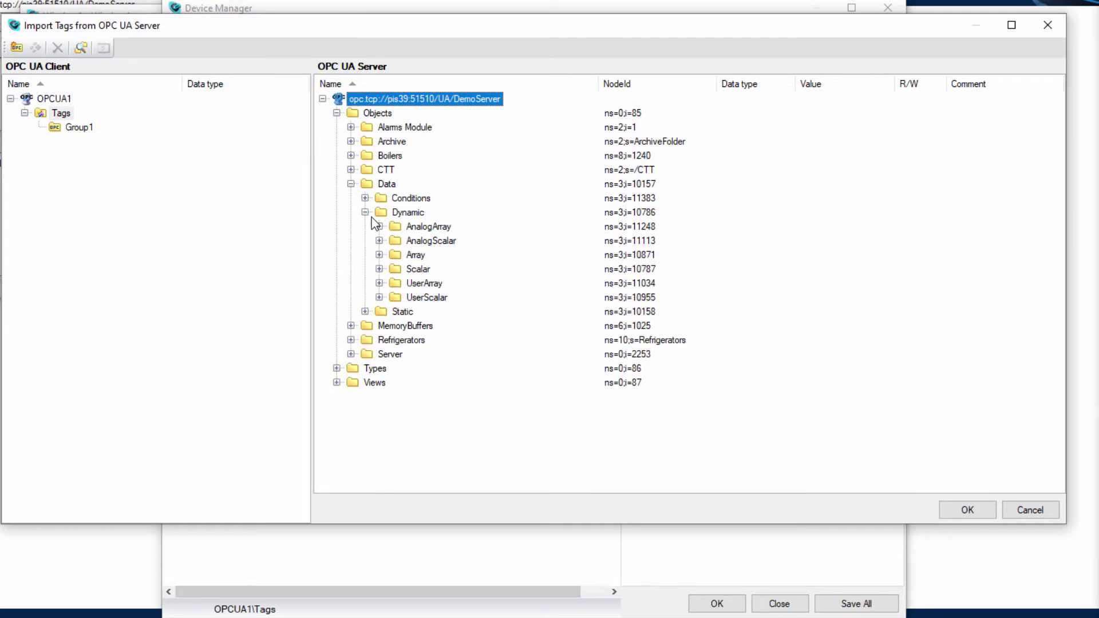
pyautogui.click(379, 255)
pyautogui.click(442, 455)
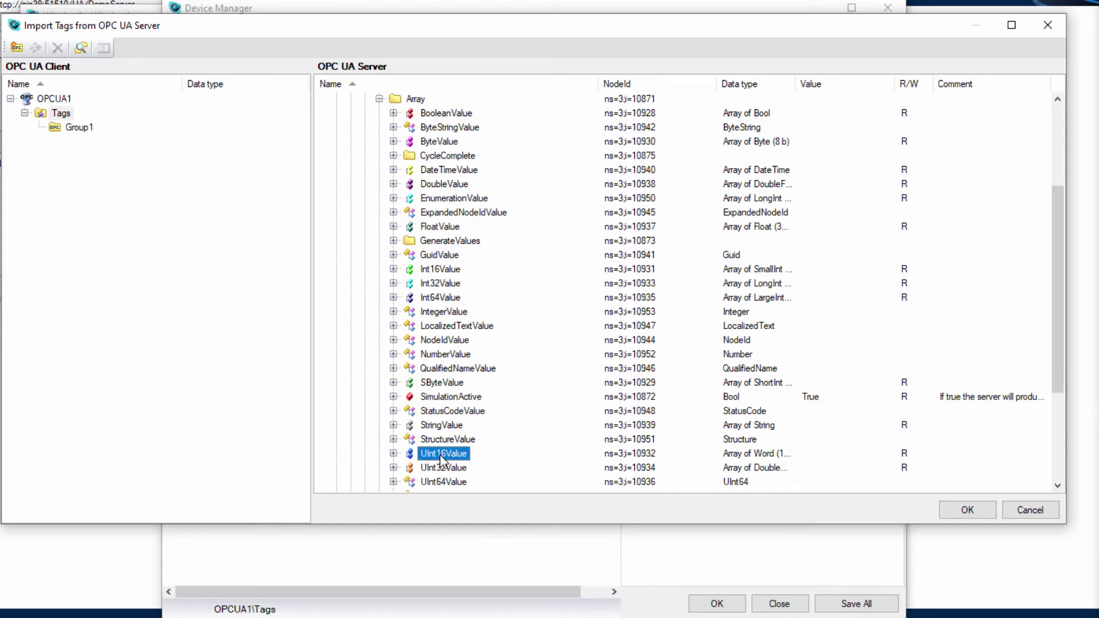
pyautogui.moveTo(442, 457); pyautogui.dragTo(72, 137)
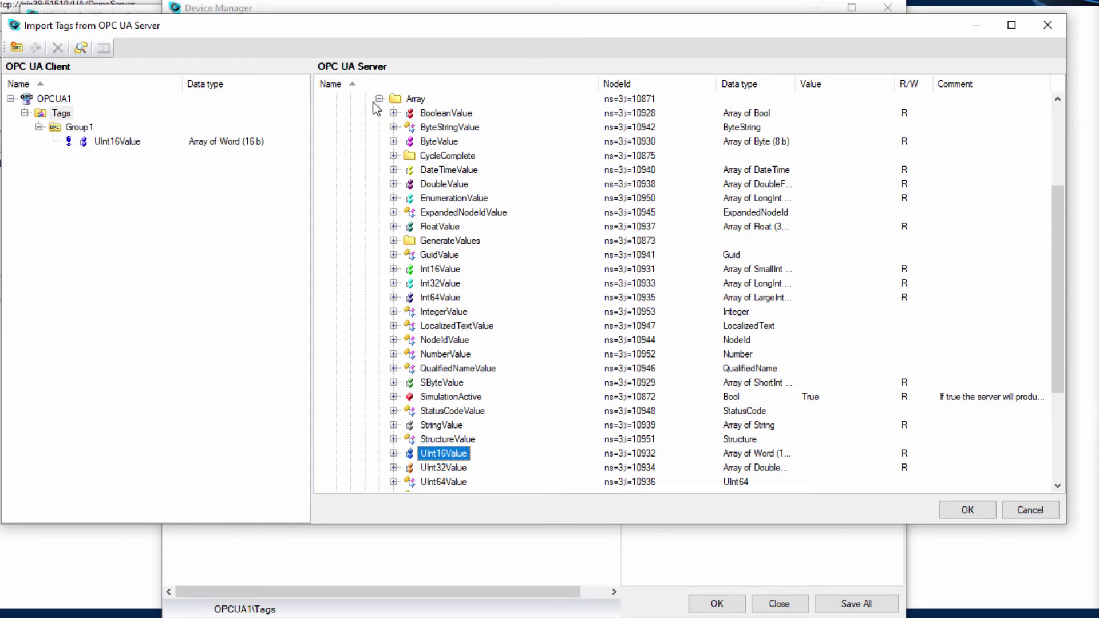
# Step: Add the Scalar UInt16Value to Group1 and confirm the import
pyautogui.scroll(4, 377, 106)
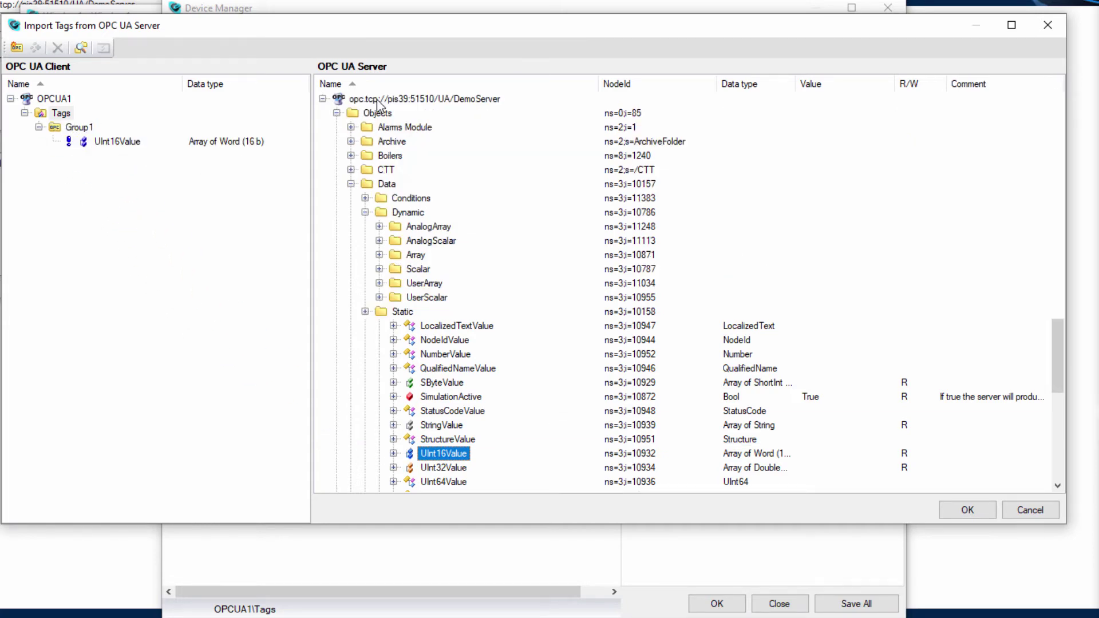
pyautogui.click(379, 270)
pyautogui.click(446, 457)
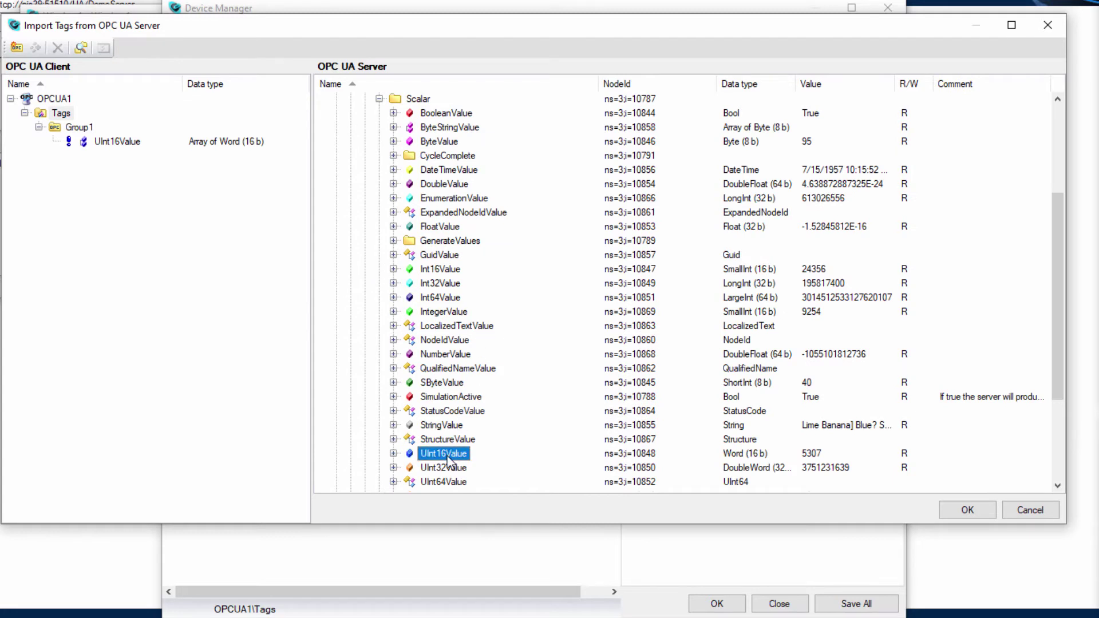
pyautogui.moveTo(447, 458); pyautogui.dragTo(79, 132)
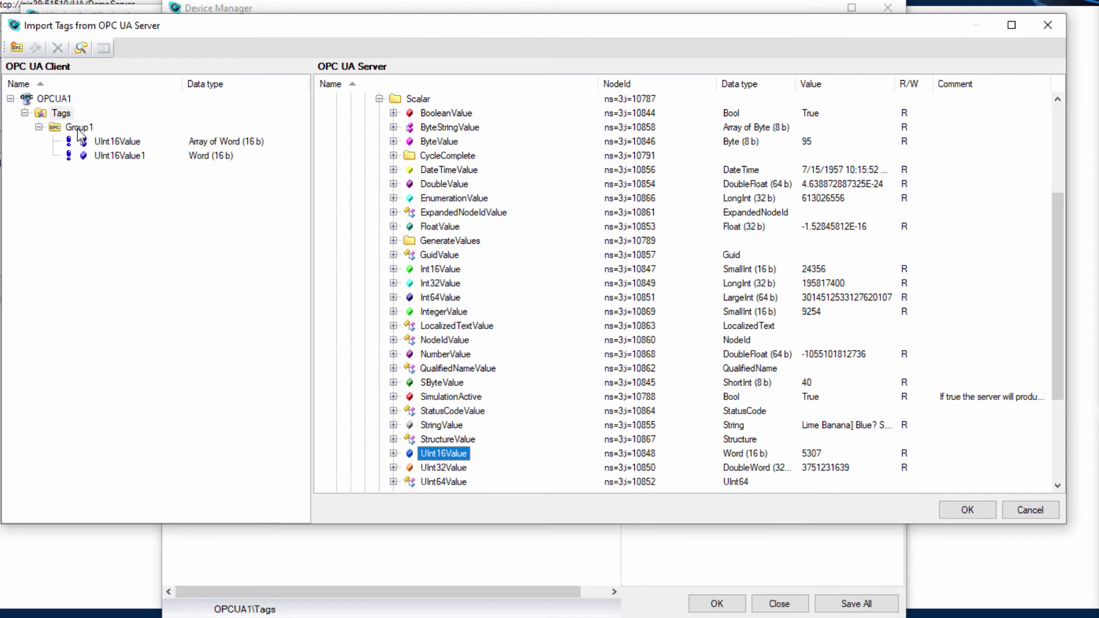
pyautogui.click(967, 510)
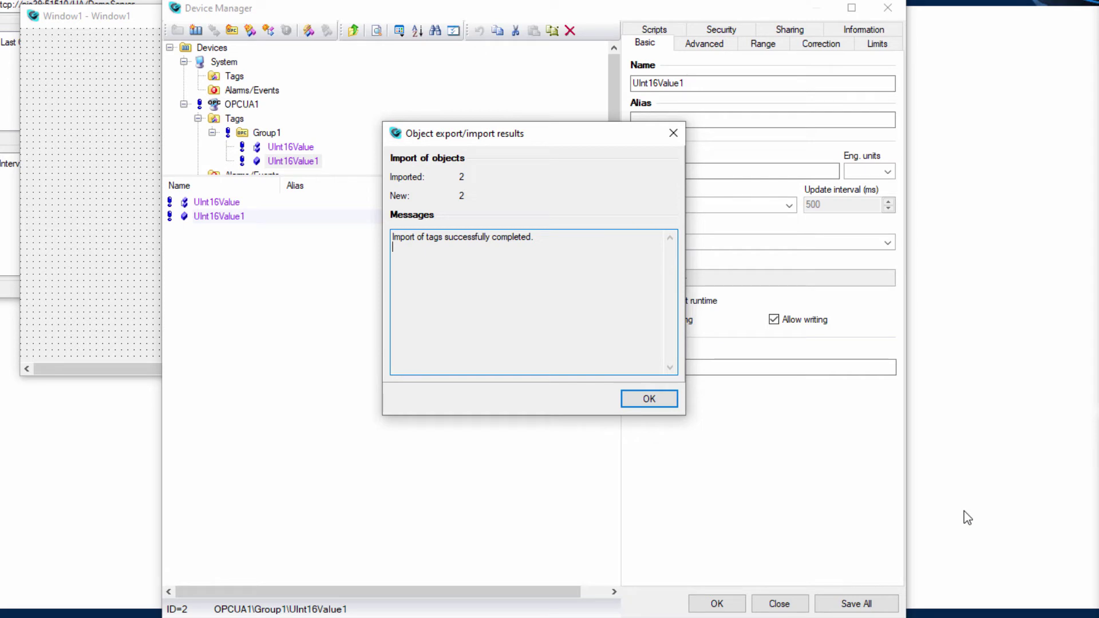
# Step: Set the UInt16Value array element count to 10, save, and connect OPCUA1 to the computer
pyautogui.click(671, 399)
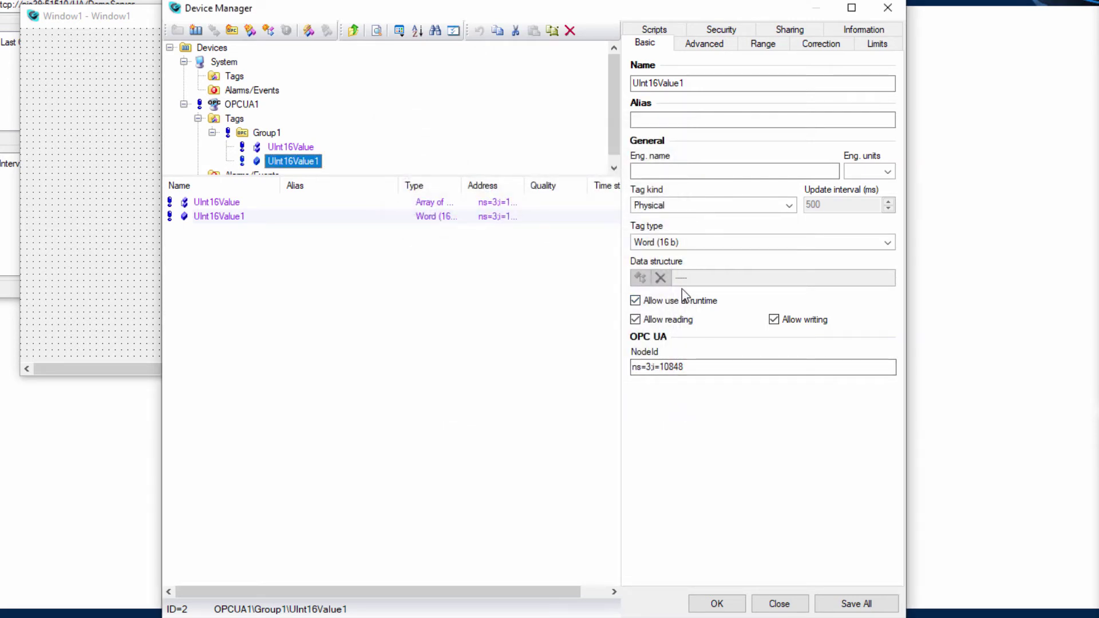
pyautogui.click(294, 147)
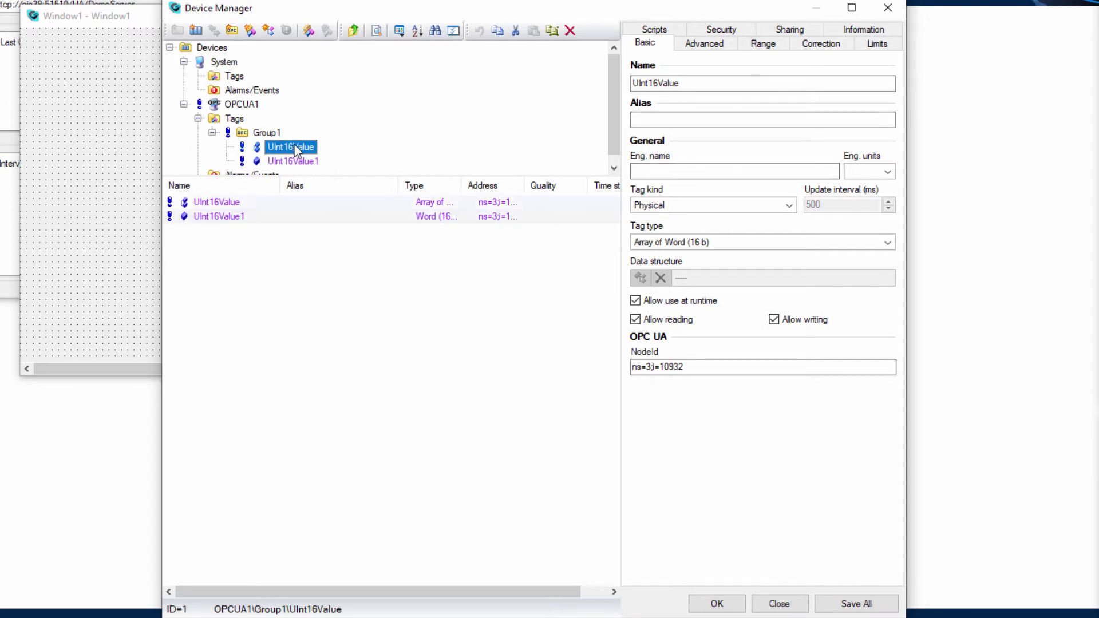
pyautogui.click(709, 43)
pyautogui.click(844, 72)
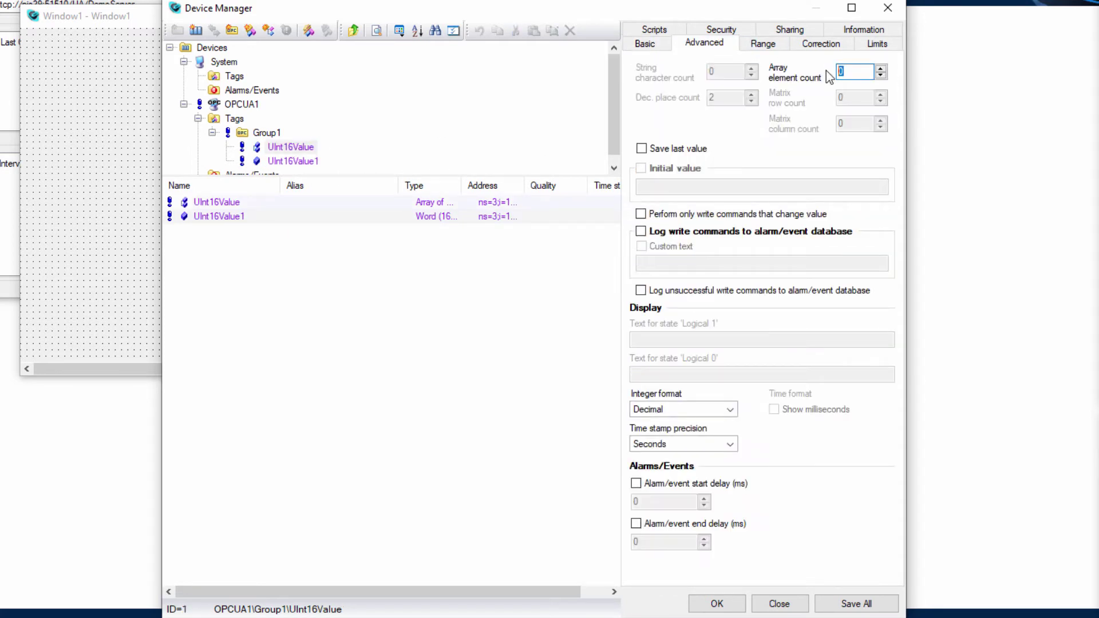
pyautogui.write('10')
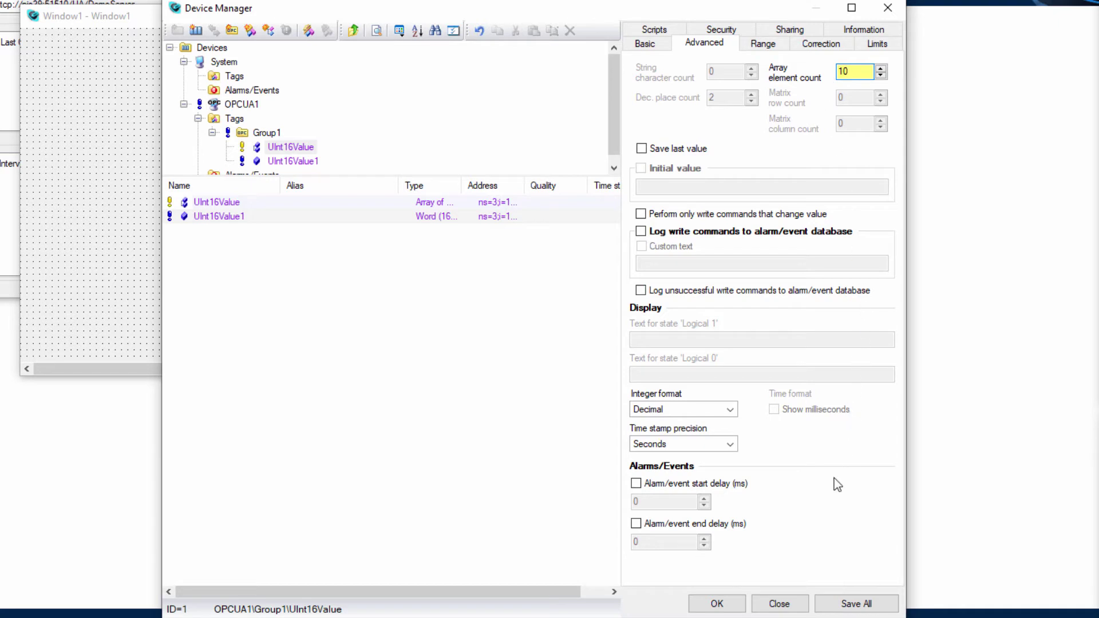
pyautogui.click(719, 603)
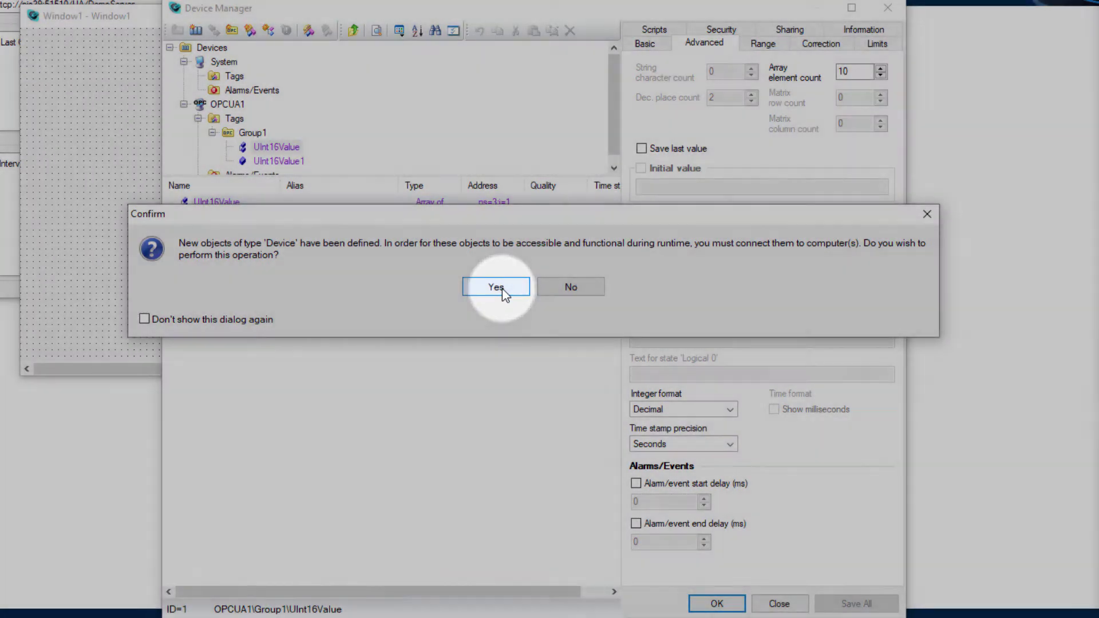
pyautogui.click(496, 287)
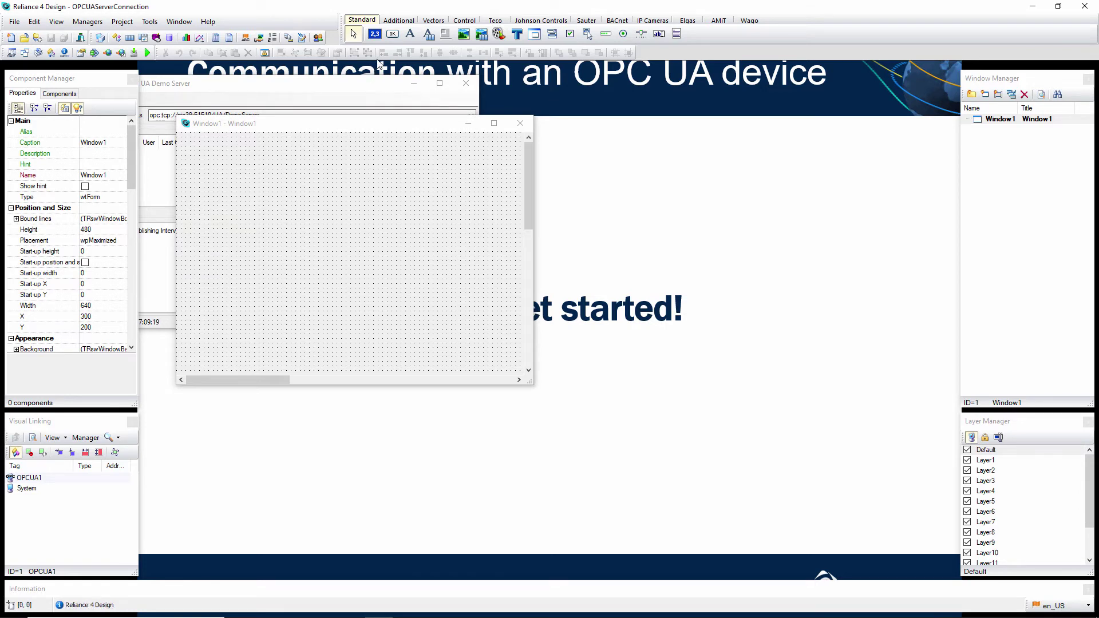
# Step: Place a numeric display near Window1's top-left and enlarge it
pyautogui.click(375, 34)
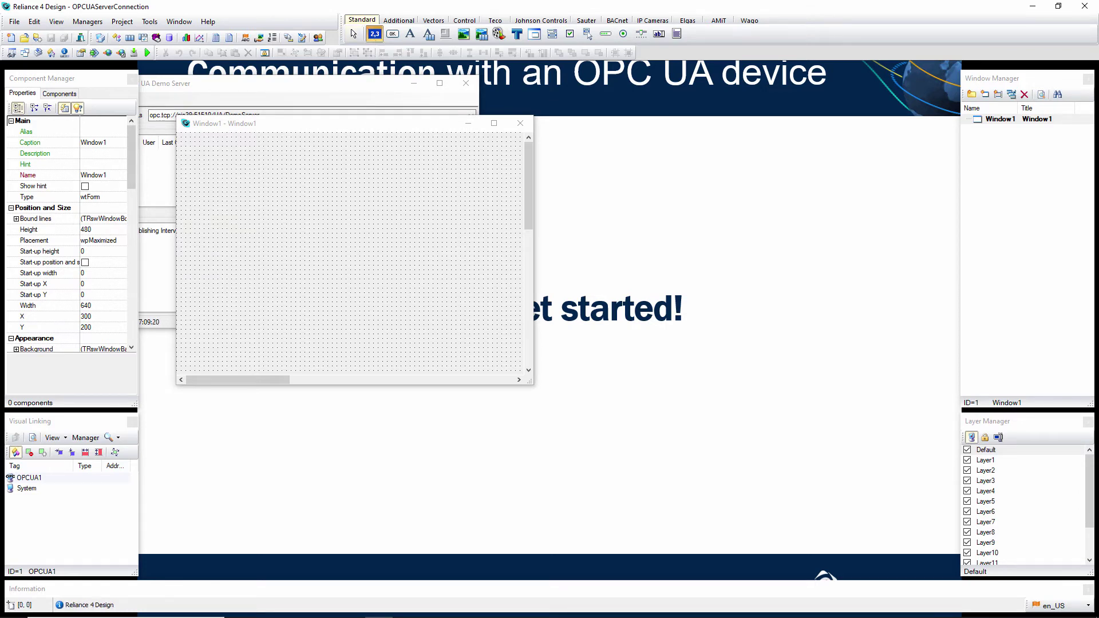
pyautogui.click(218, 159)
pyautogui.moveTo(273, 169); pyautogui.dragTo(308, 198)
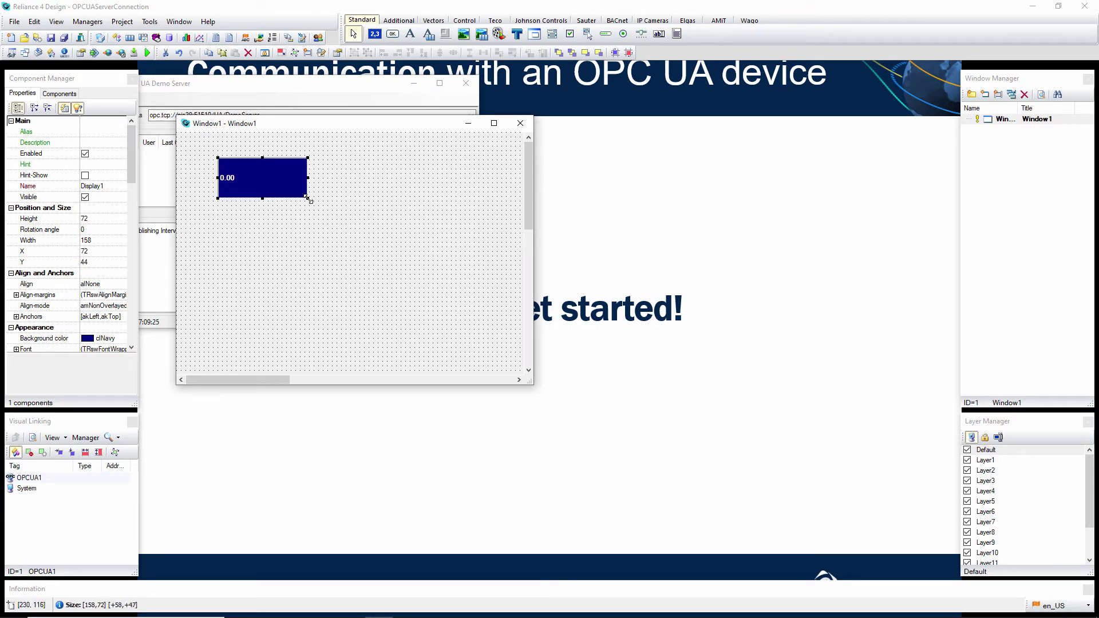
# Step: Add a Data Grid below the display, sized about 137 × 187
pyautogui.click(401, 22)
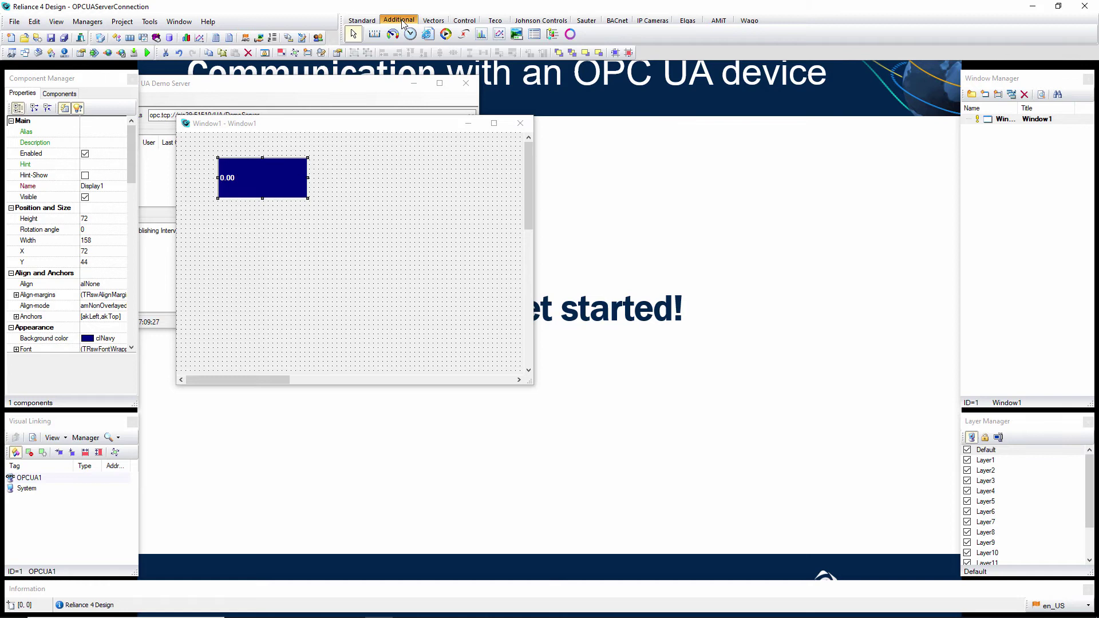
pyautogui.click(534, 33)
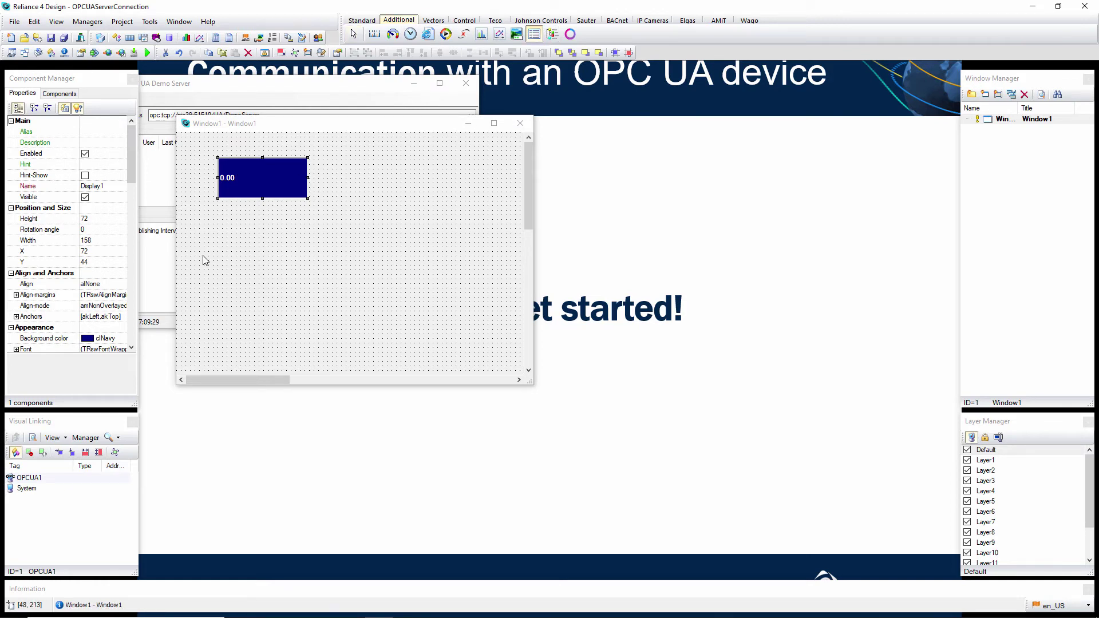
pyautogui.click(224, 240)
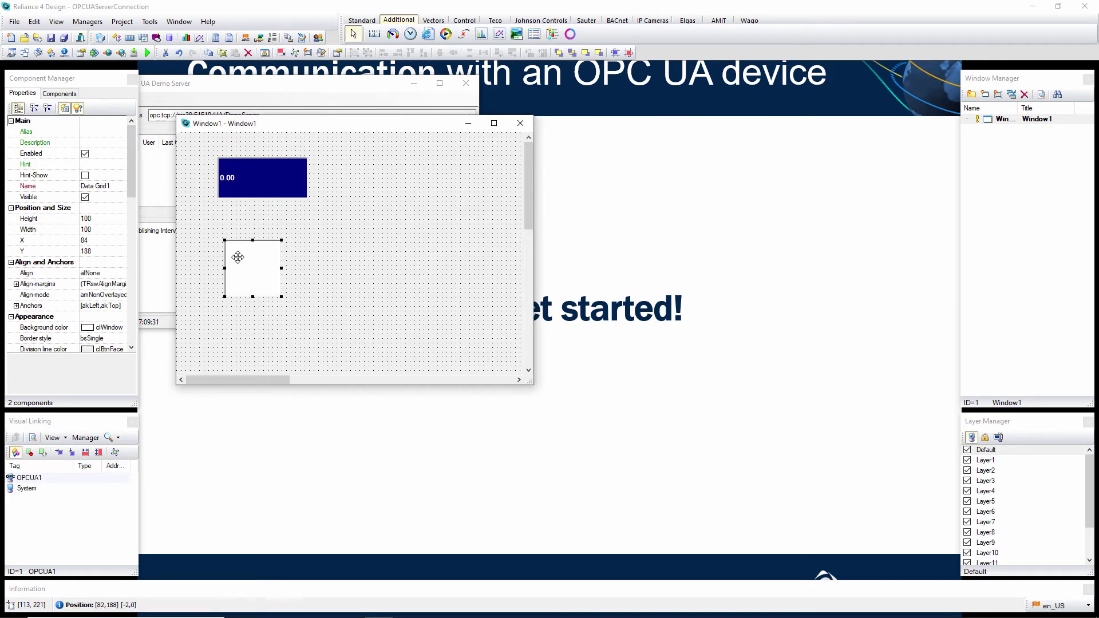
pyautogui.moveTo(237, 257); pyautogui.dragTo(233, 255)
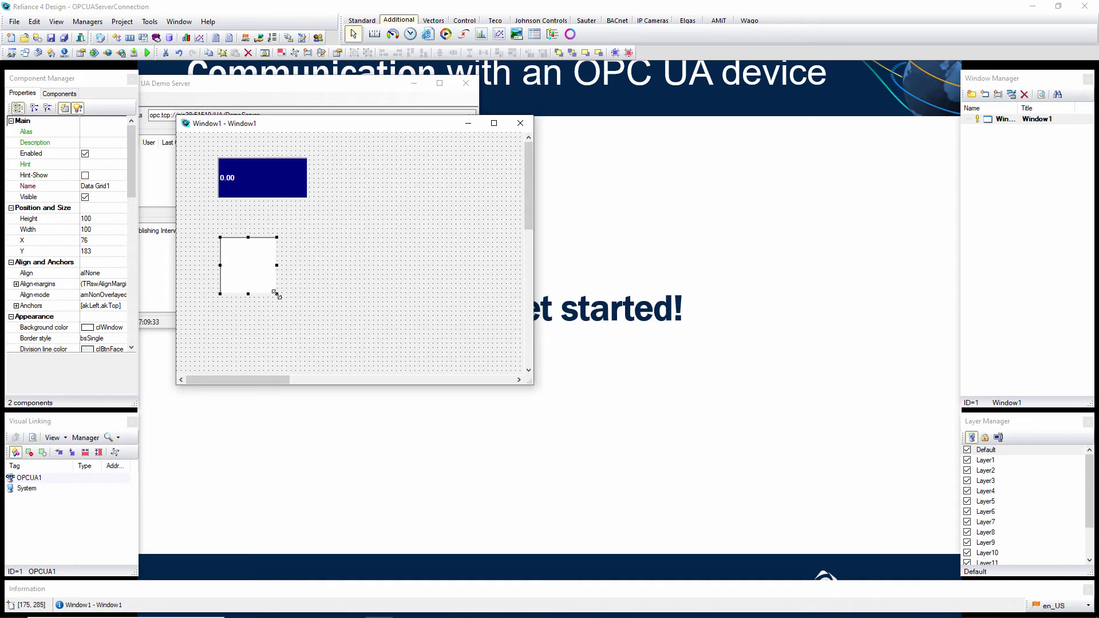
pyautogui.moveTo(275, 293); pyautogui.dragTo(297, 342)
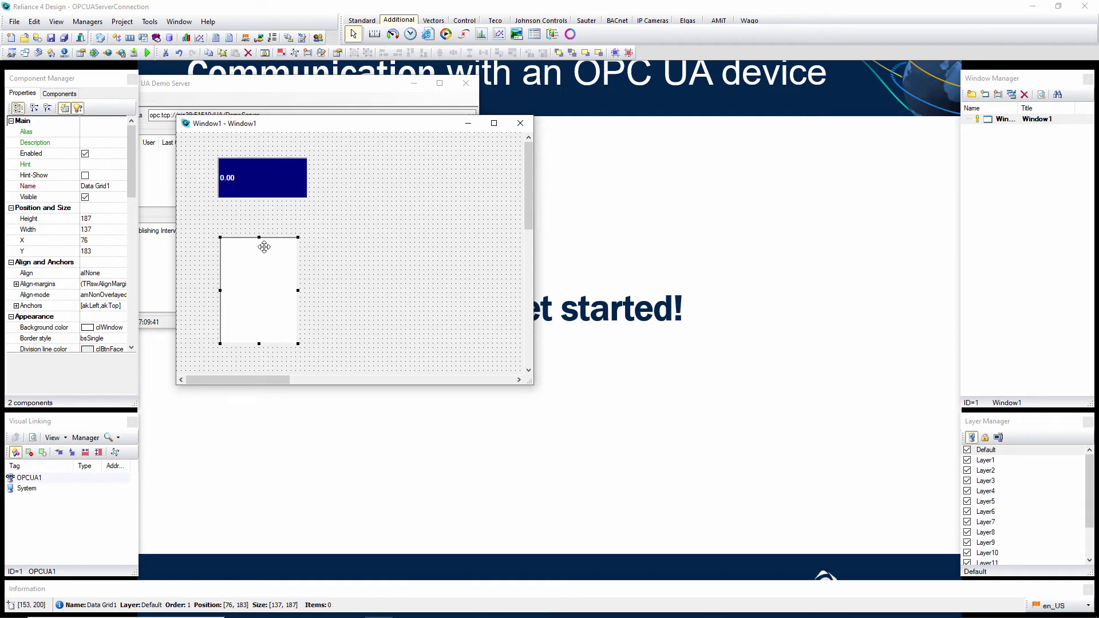
pyautogui.click(264, 189)
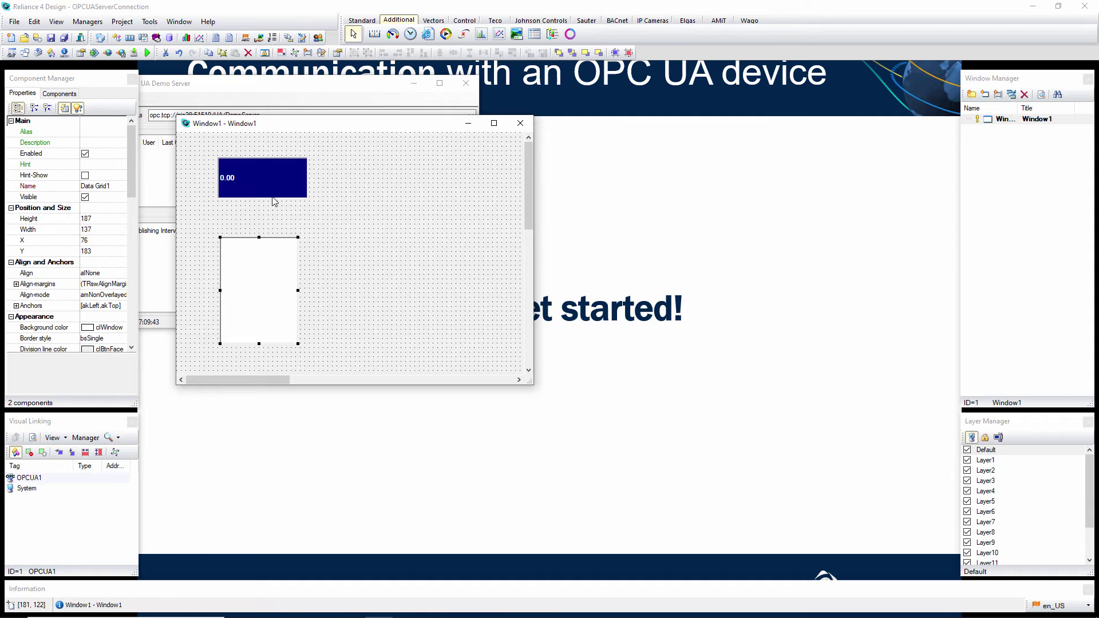
# Step: Link Display1 to the OPCUA1/Group1/UInt16Value1 tag
pyautogui.doubleClick(250, 172)
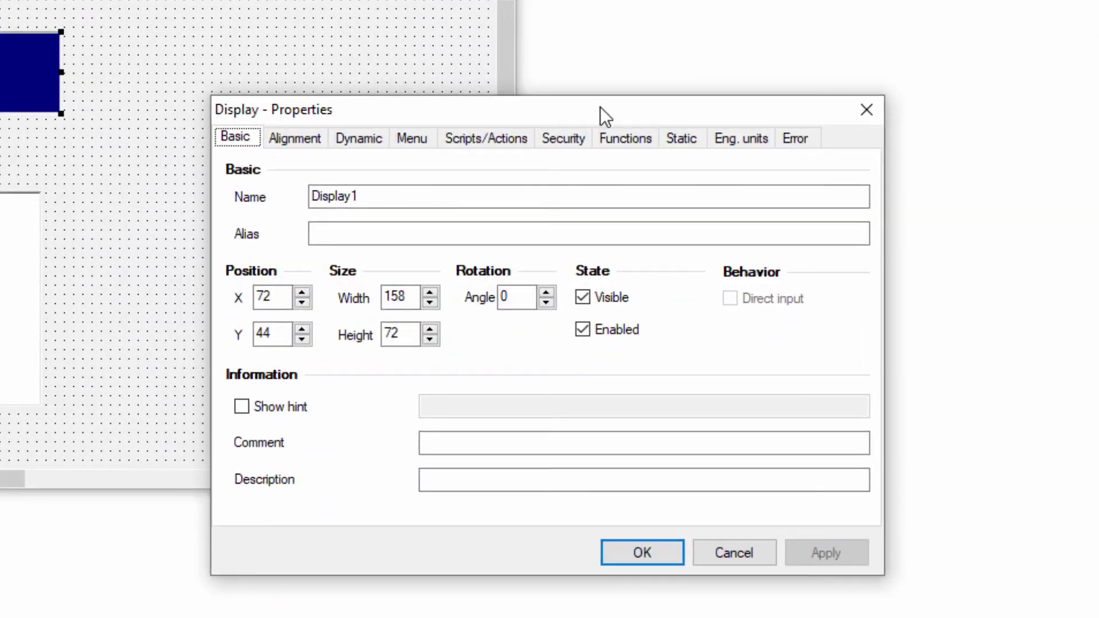
pyautogui.click(626, 139)
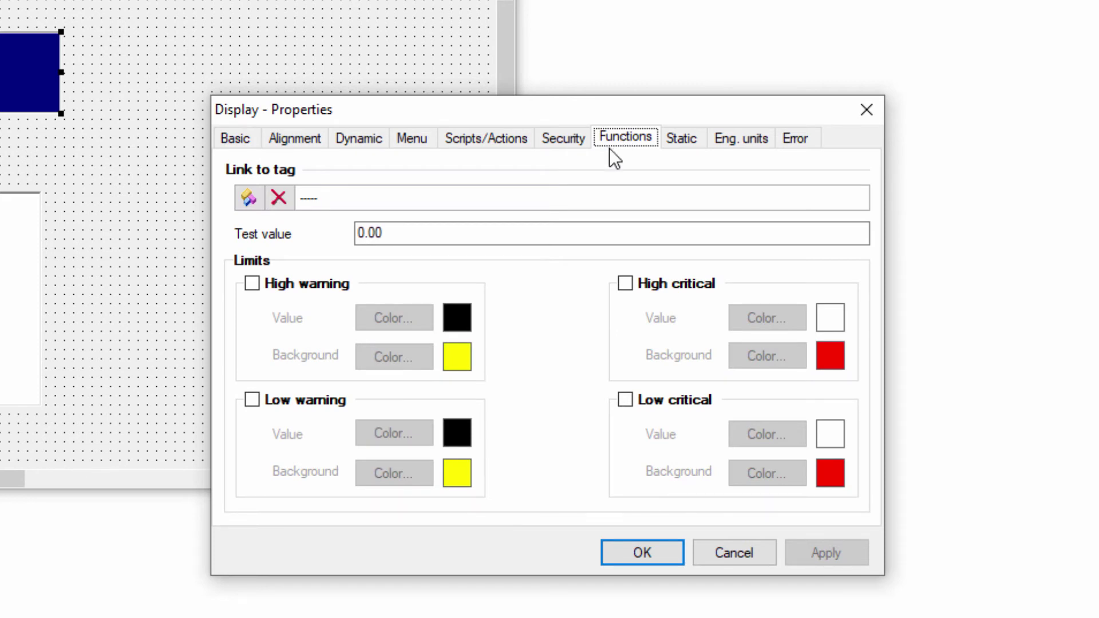
pyautogui.click(250, 198)
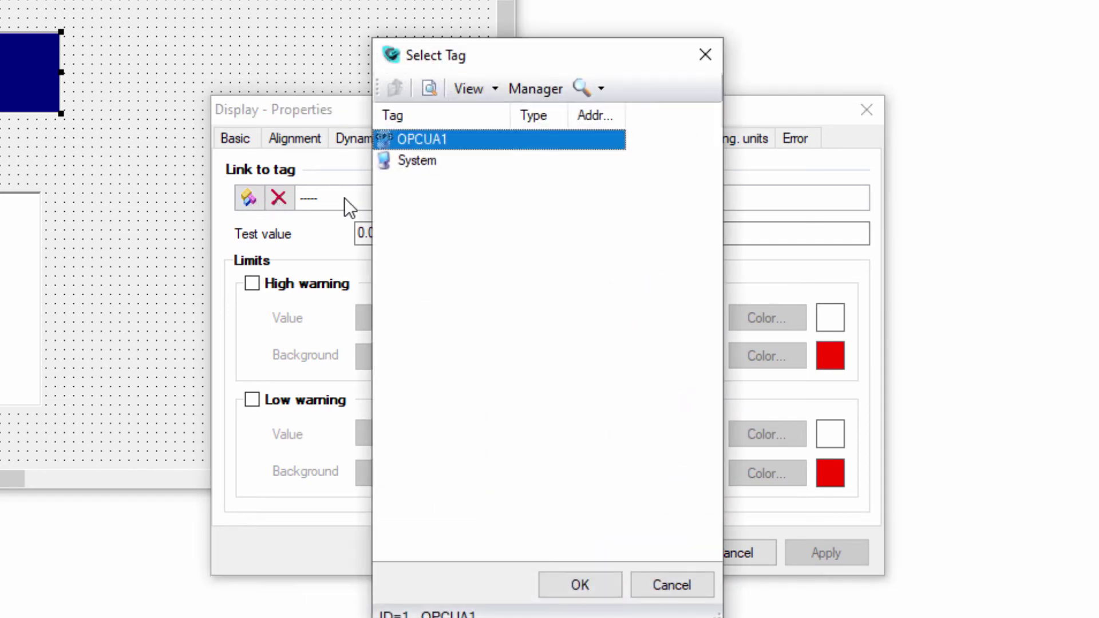
pyautogui.doubleClick(432, 139)
pyautogui.doubleClick(431, 139)
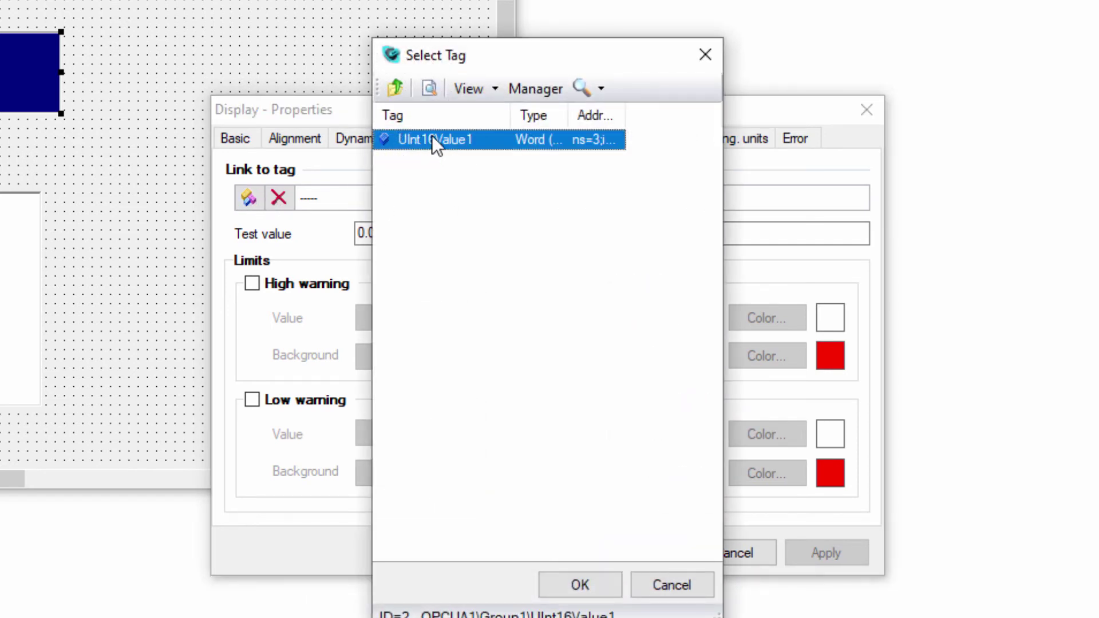
pyautogui.click(580, 584)
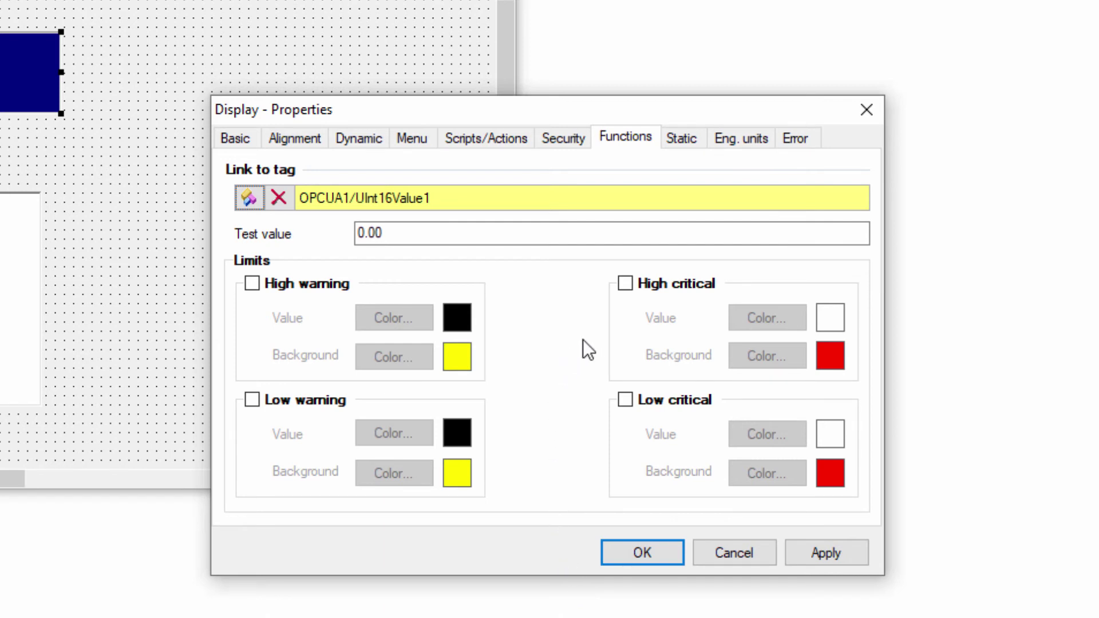
# Step: Set Display1's value font size to 12 and apply its properties
pyautogui.click(686, 142)
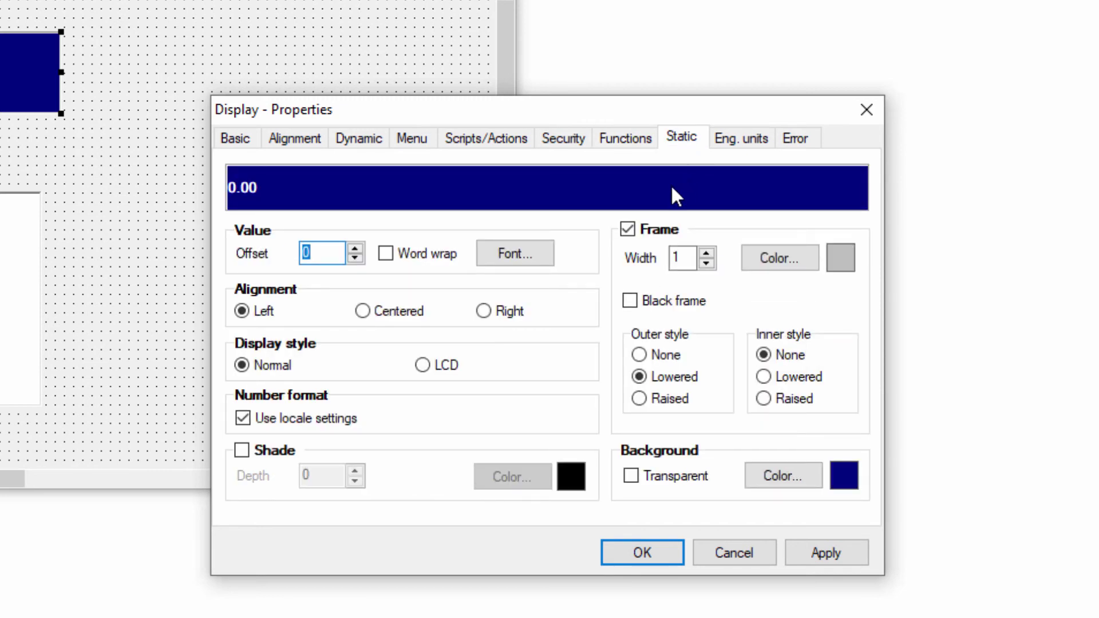
pyautogui.click(516, 257)
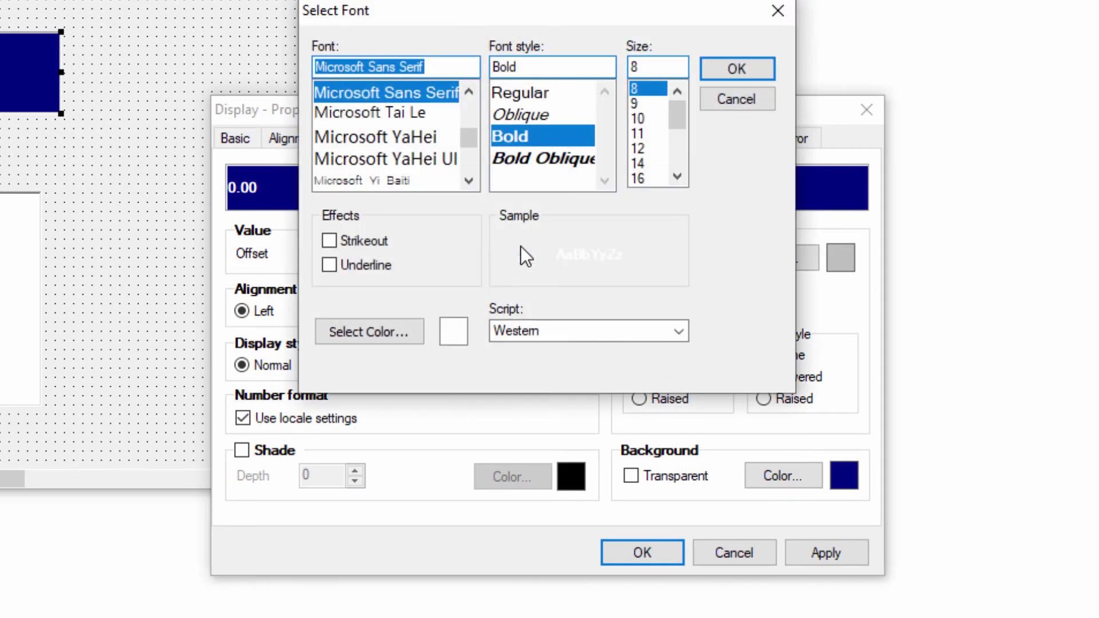
pyautogui.click(640, 148)
pyautogui.click(726, 71)
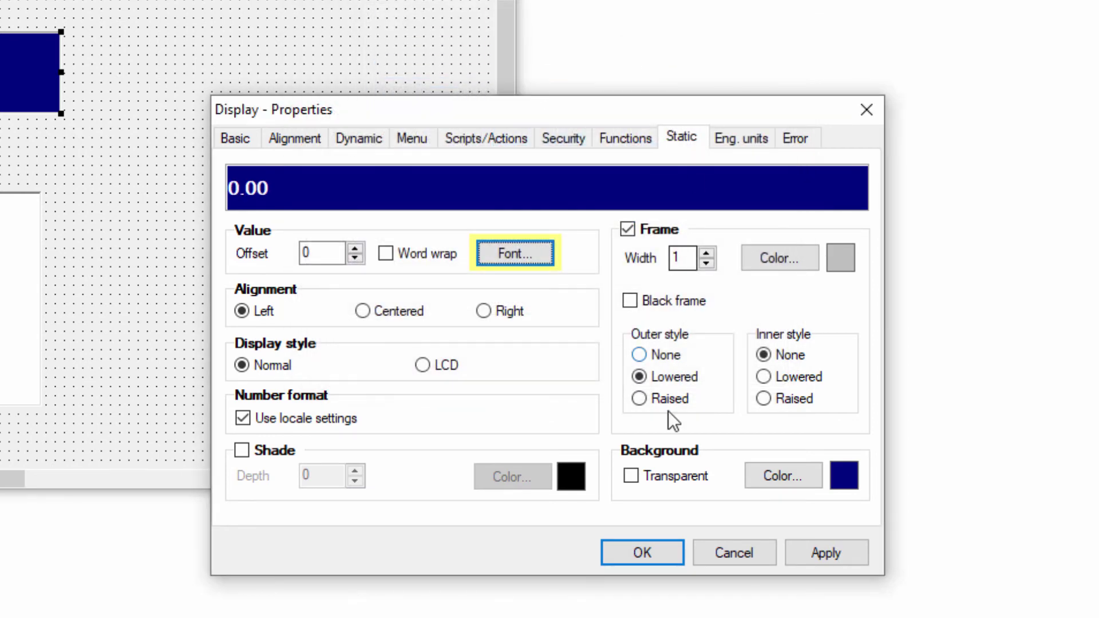
pyautogui.click(665, 555)
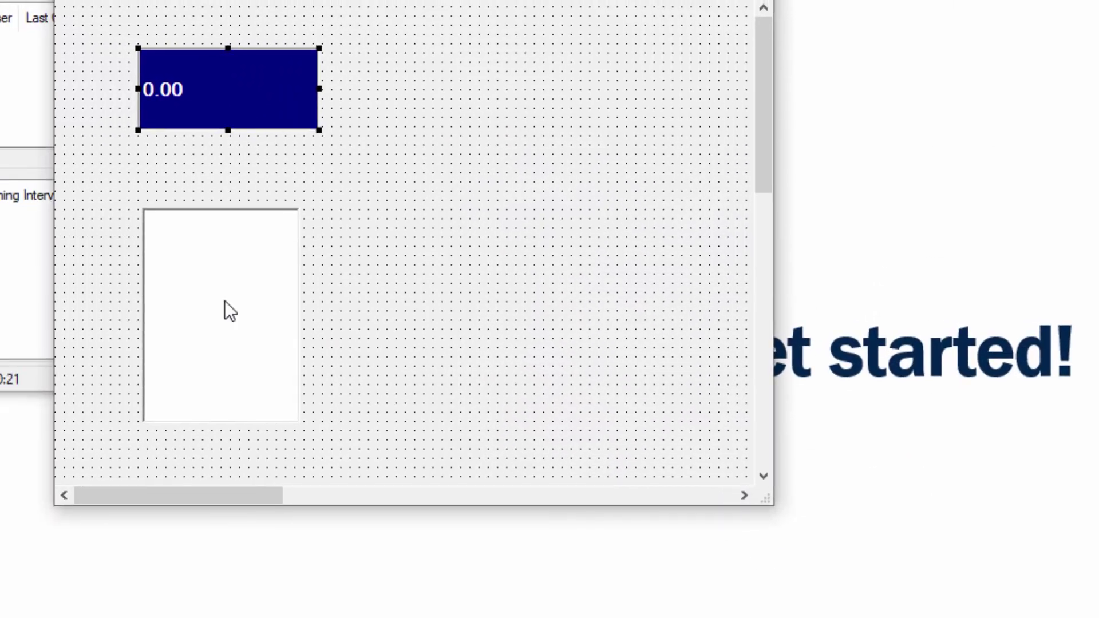
# Step: Add Column1 to Data Grid1, linked to the OPCUA1/Group1/UInt16Value tag
pyautogui.doubleClick(207, 297)
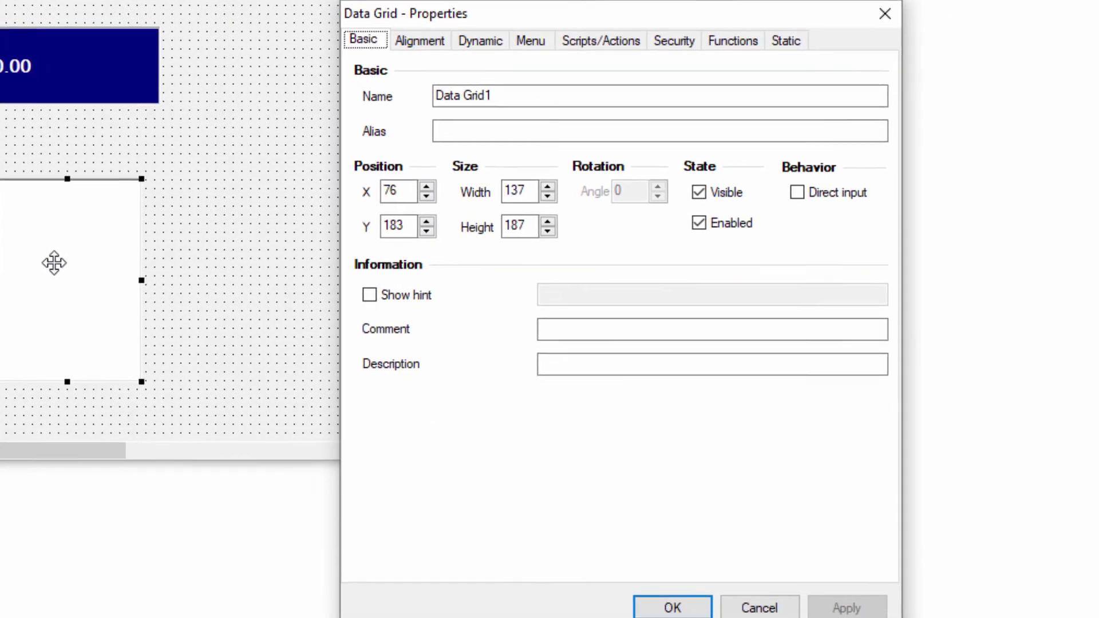
pyautogui.click(716, 44)
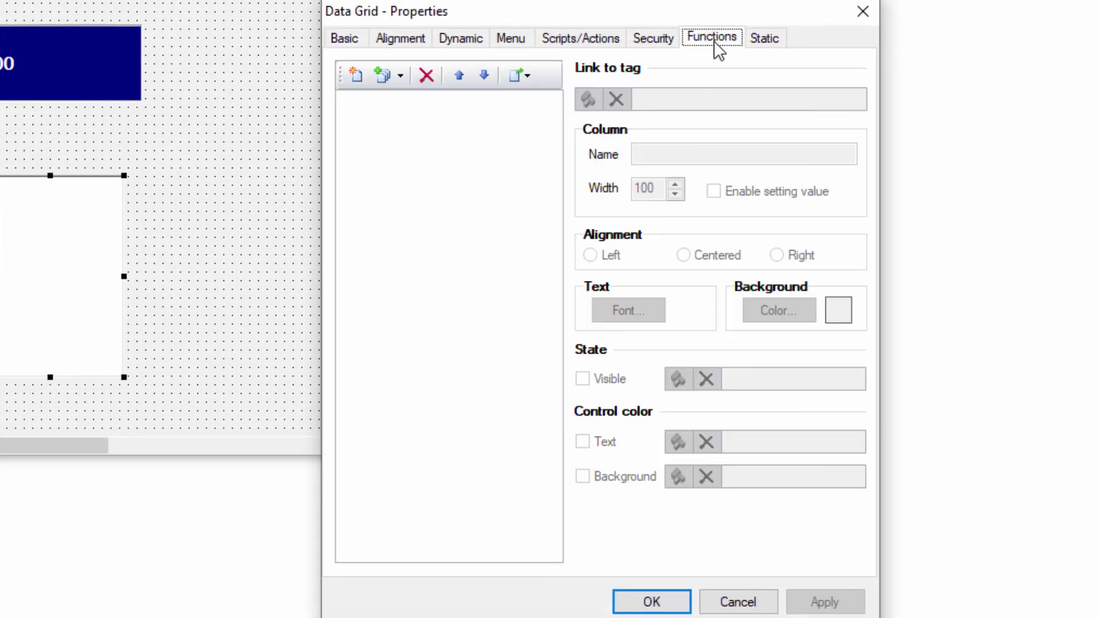
pyautogui.click(356, 75)
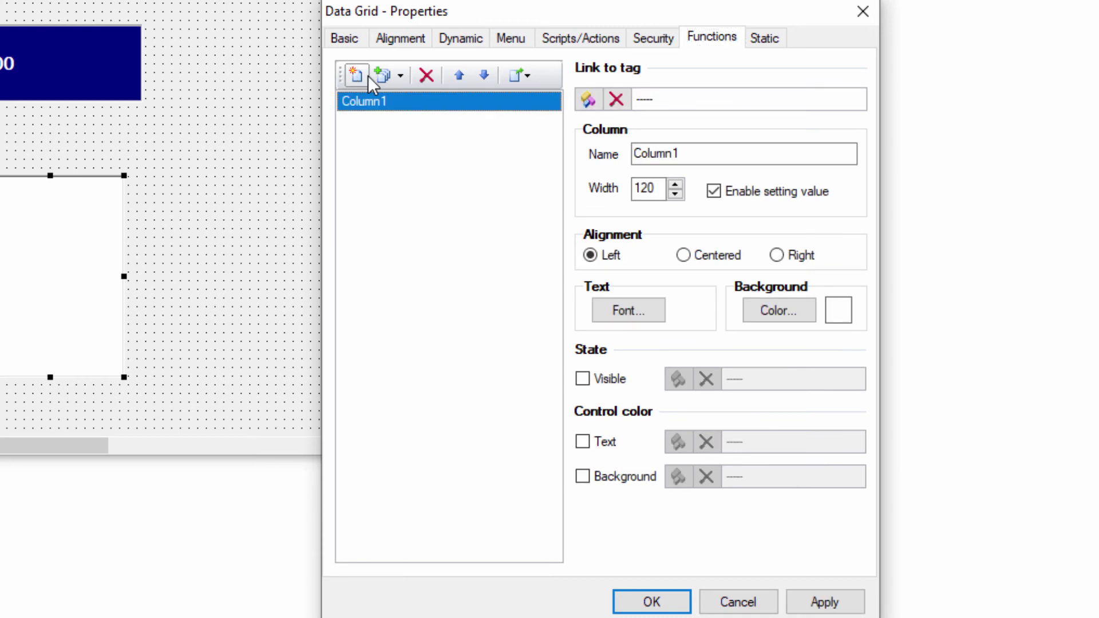
pyautogui.click(589, 100)
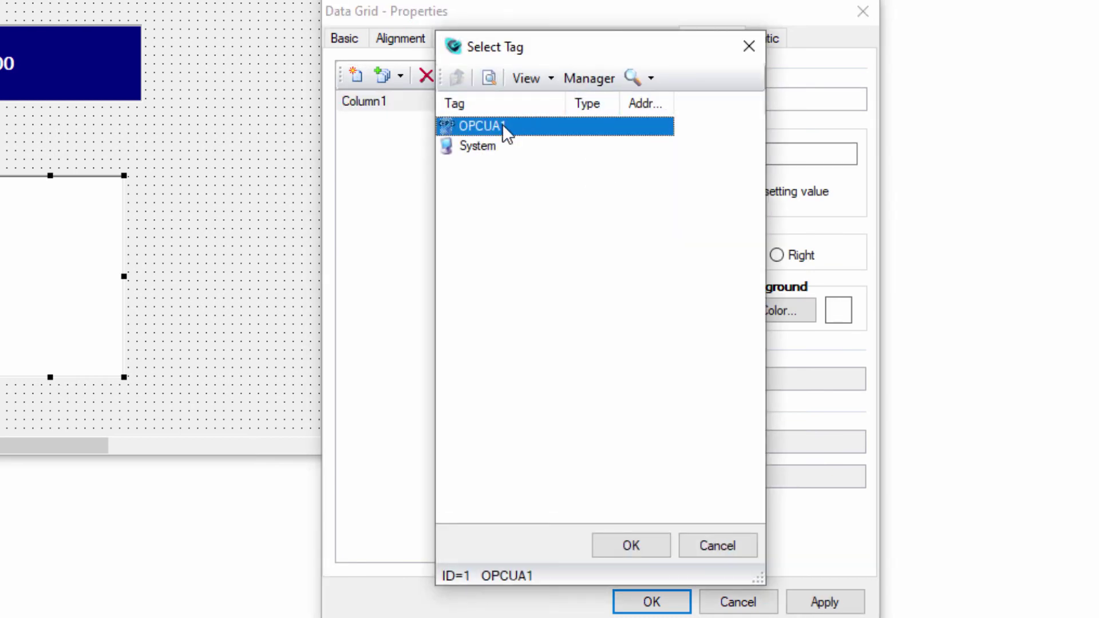
pyautogui.doubleClick(503, 126)
pyautogui.doubleClick(503, 126)
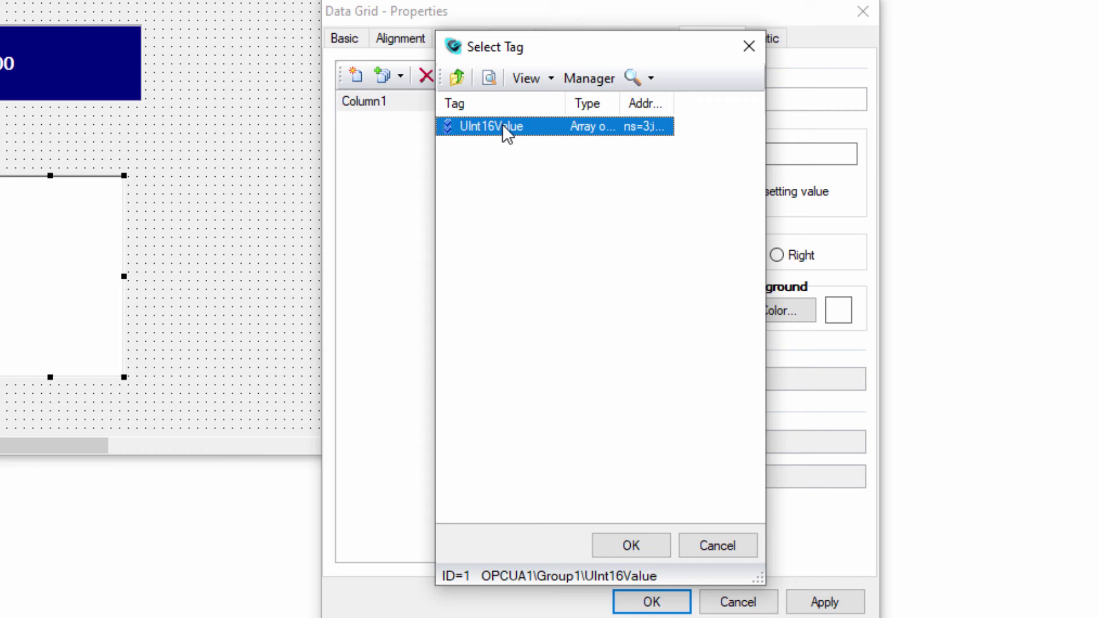
pyautogui.doubleClick(502, 126)
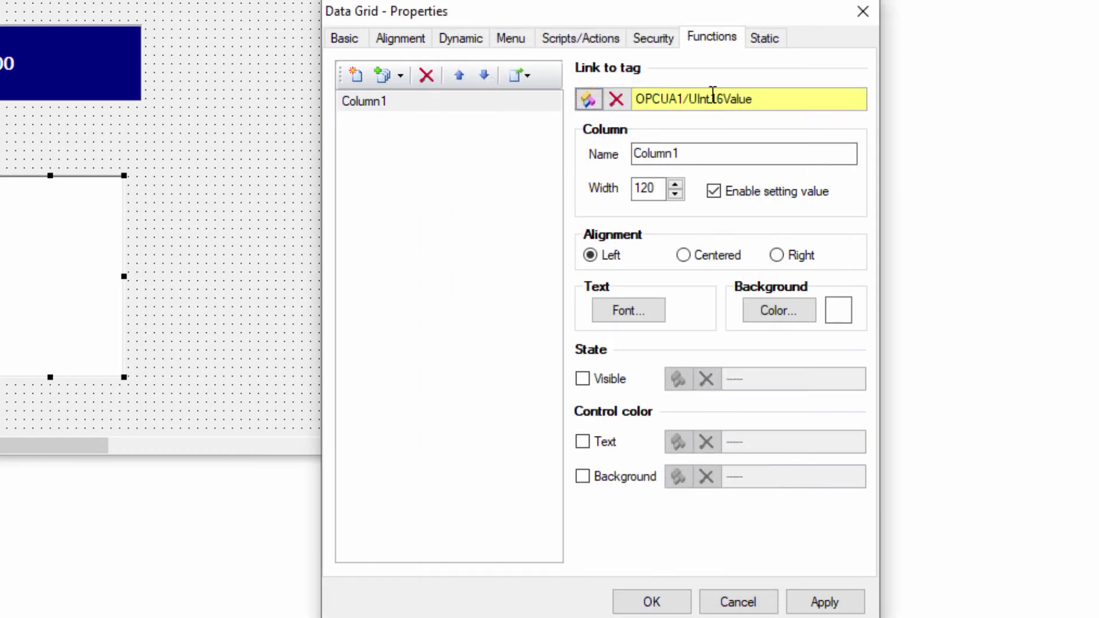
# Step: Set Column1's font size to 12 and apply the grid properties
pyautogui.click(629, 310)
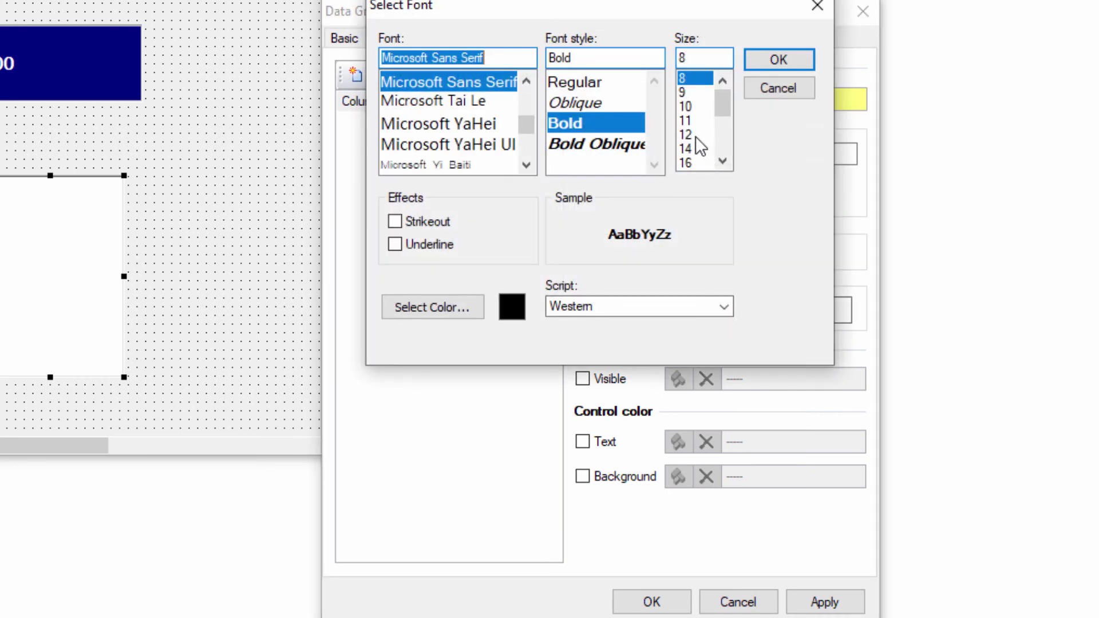
pyautogui.click(695, 135)
pyautogui.click(780, 62)
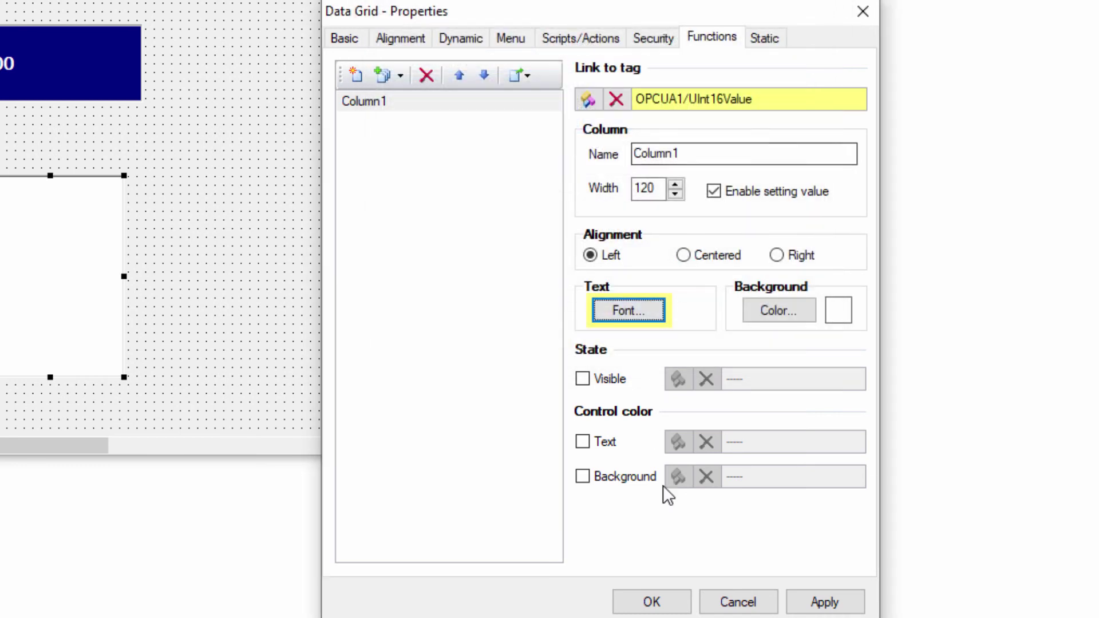
pyautogui.click(652, 603)
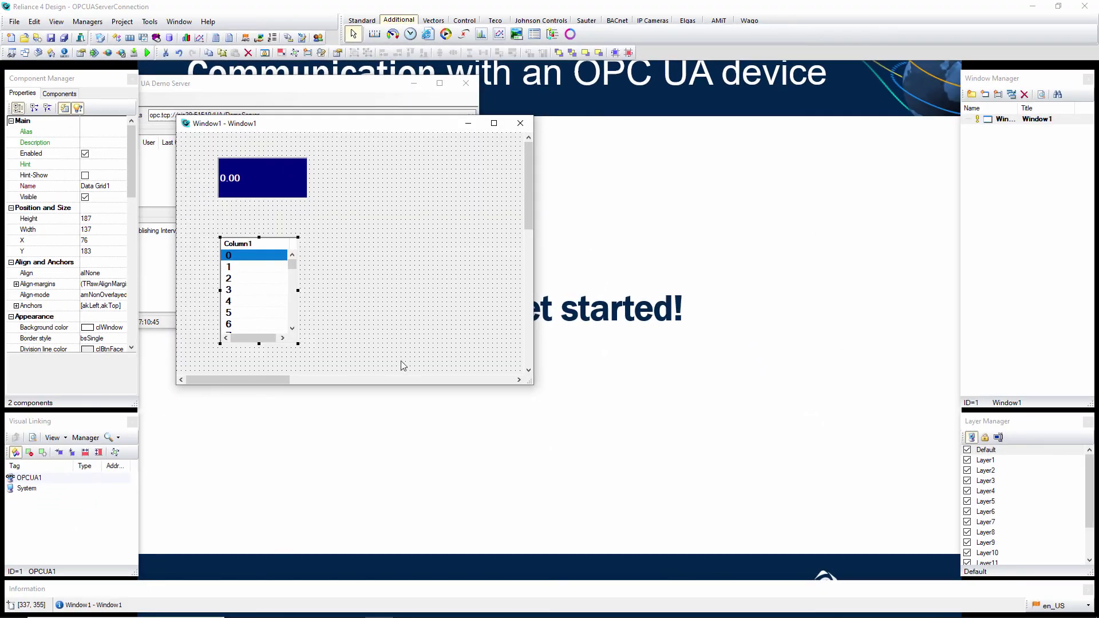
# Step: Enlarge Window1 and the data grid to 155 × 247, then run the project
pyautogui.moveTo(529, 384); pyautogui.dragTo(589, 487)
pyautogui.moveTo(297, 344); pyautogui.dragTo(305, 377)
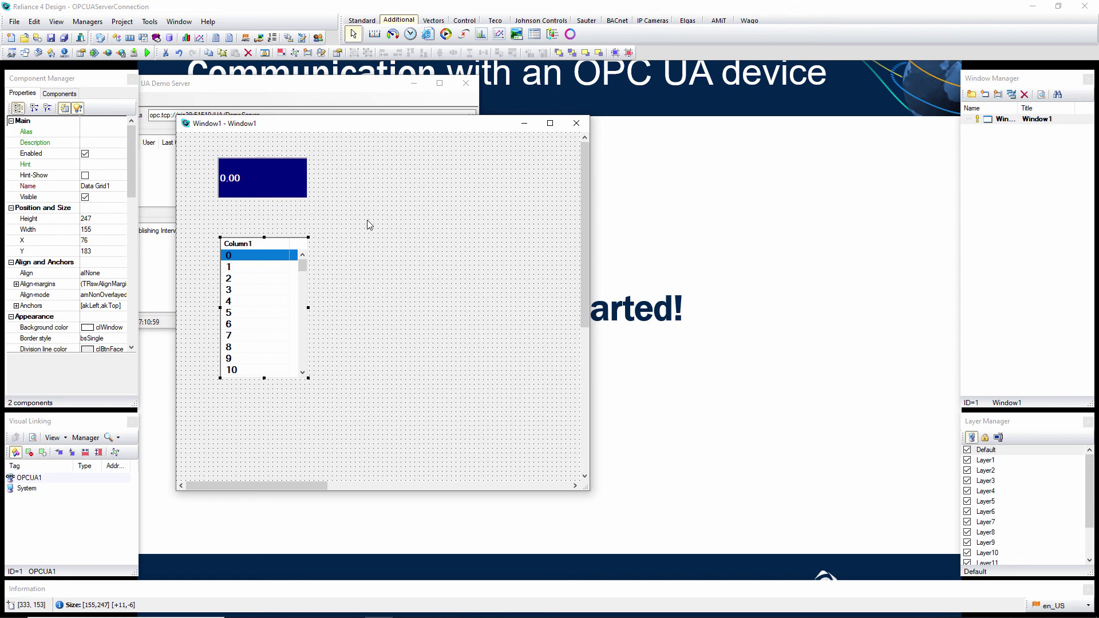
pyautogui.click(152, 53)
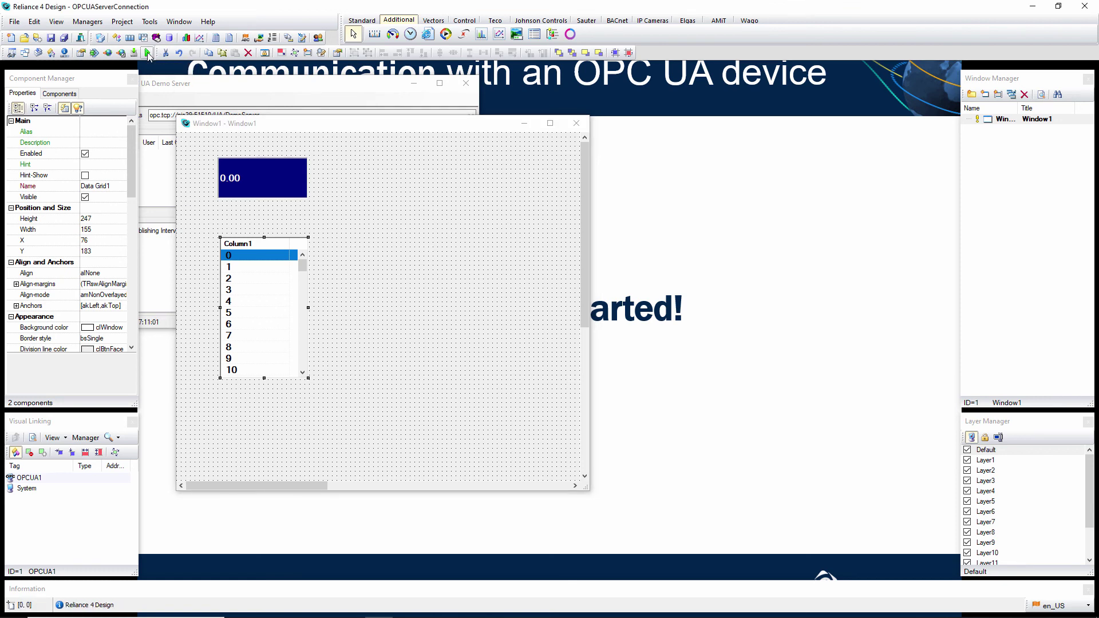